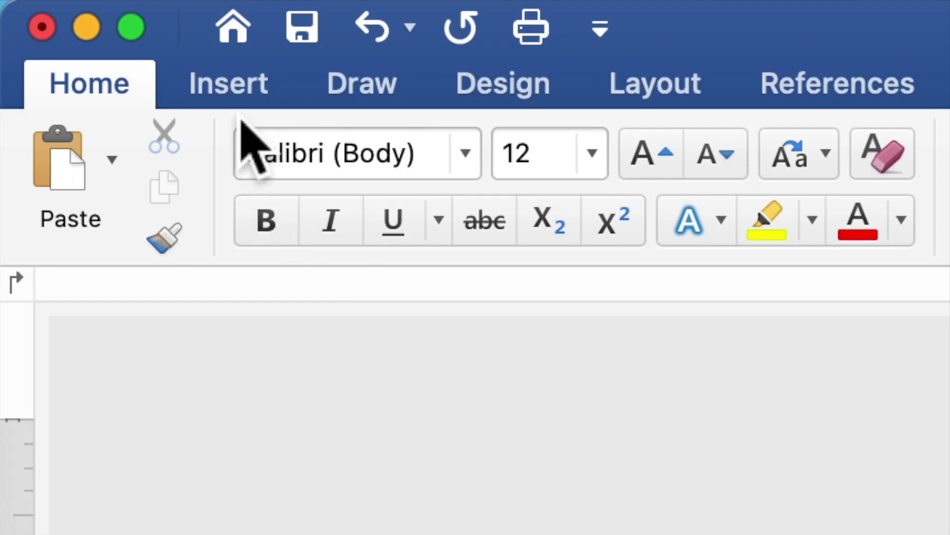
# Insert the picture 'BLUE AND PINK FRAME IN MIDNIGHT BLUE BACKGROUND.jpg' from file onto the page
pyautogui.click(229, 98)
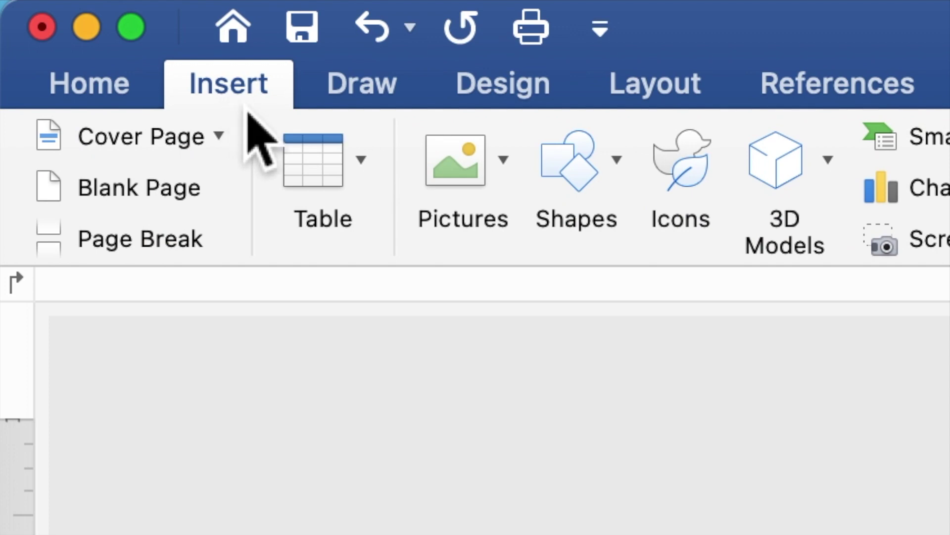
pyautogui.click(454, 184)
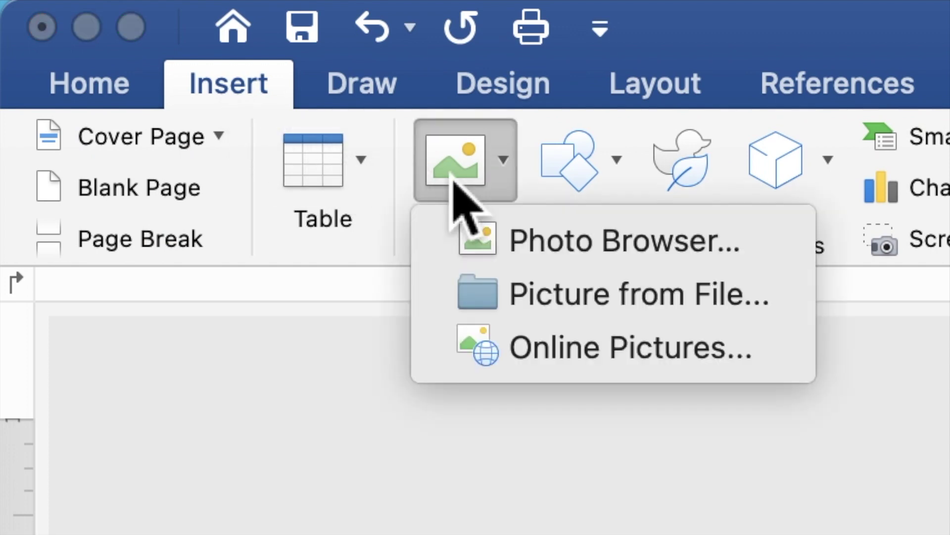
pyautogui.click(501, 296)
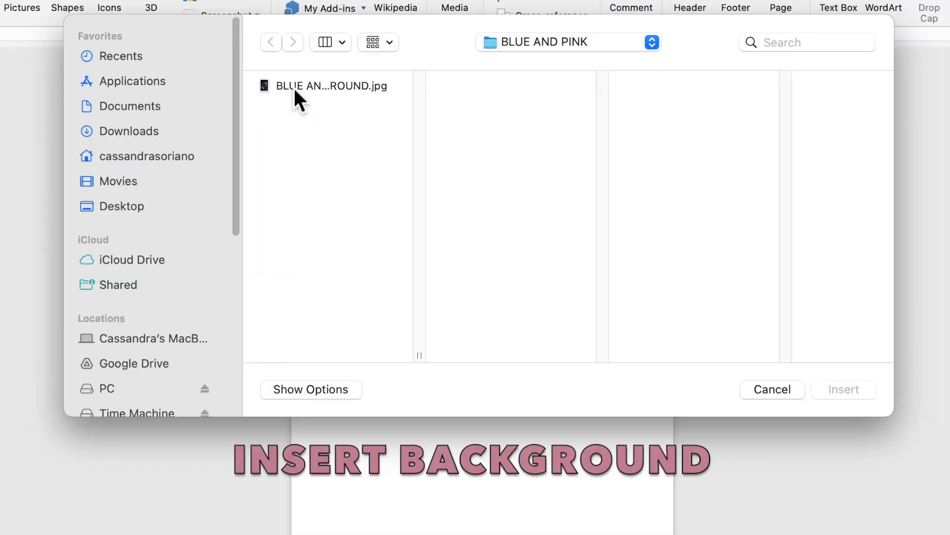
pyautogui.click(340, 104)
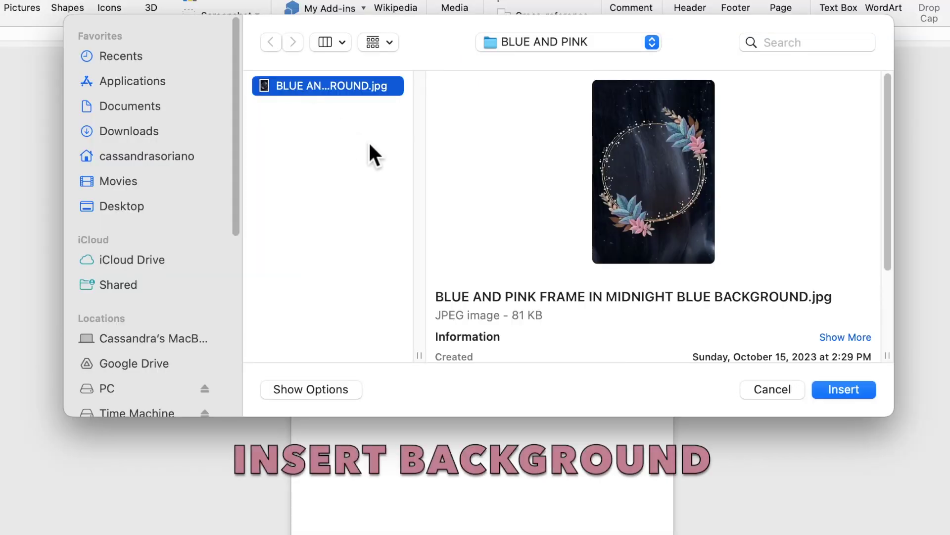
pyautogui.click(852, 388)
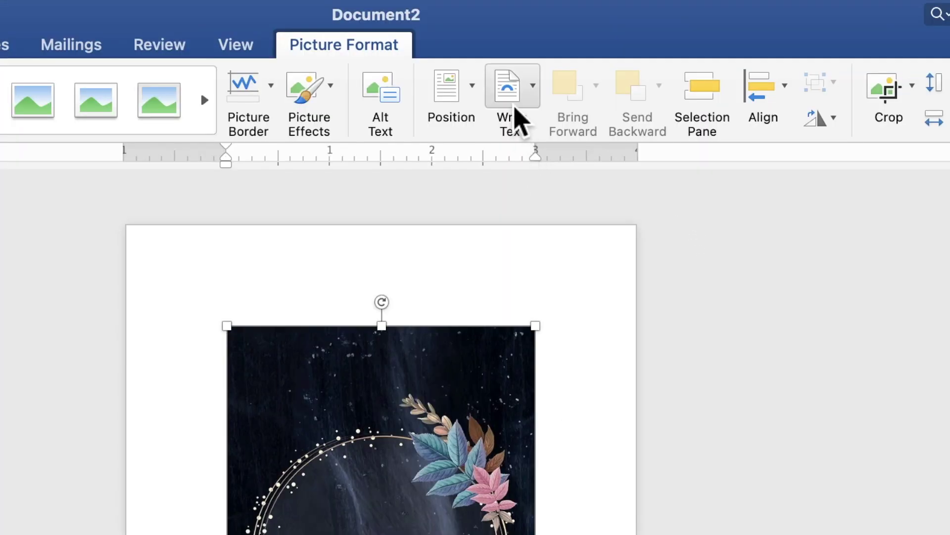
# Set the frame picture to Behind Text wrapping and move it to the page's top-left corner
pyautogui.click(551, 35)
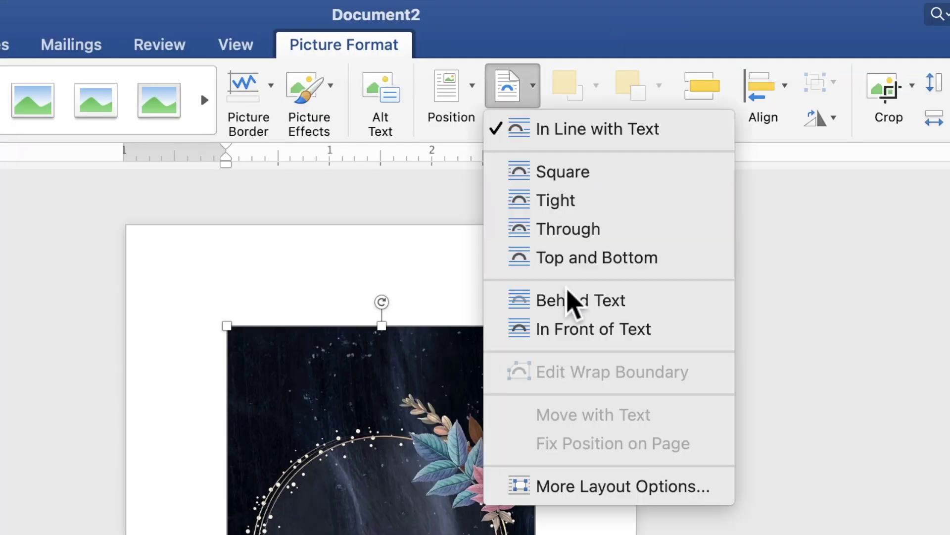
pyautogui.click(570, 304)
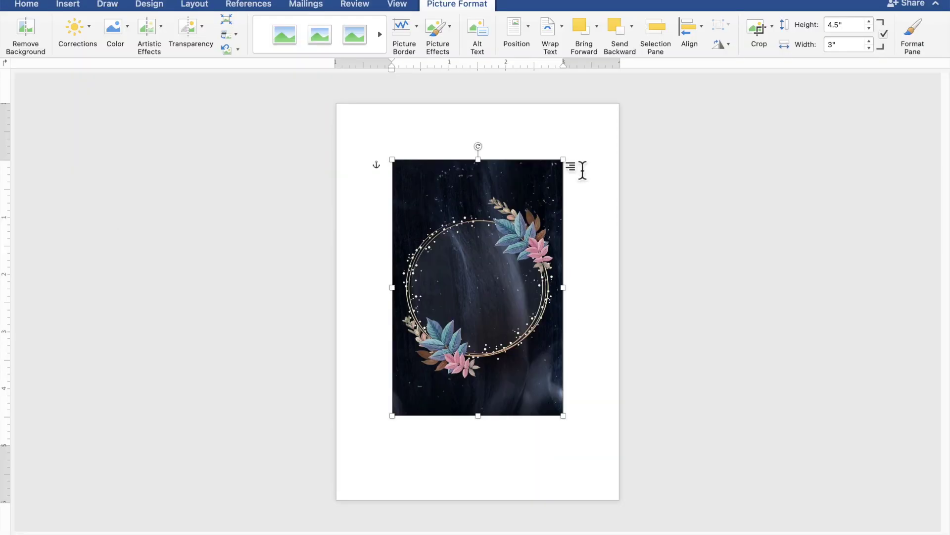
pyautogui.moveTo(452, 278); pyautogui.dragTo(418, 229)
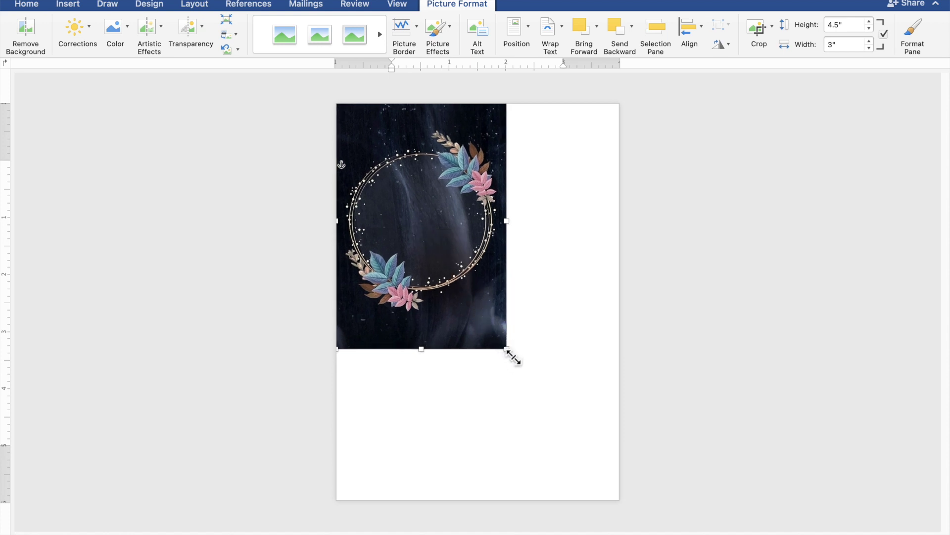
# Enlarge the frame picture to 7.5 by 5 inches so it fills the whole page
pyautogui.moveTo(514, 356); pyautogui.dragTo(617, 485)
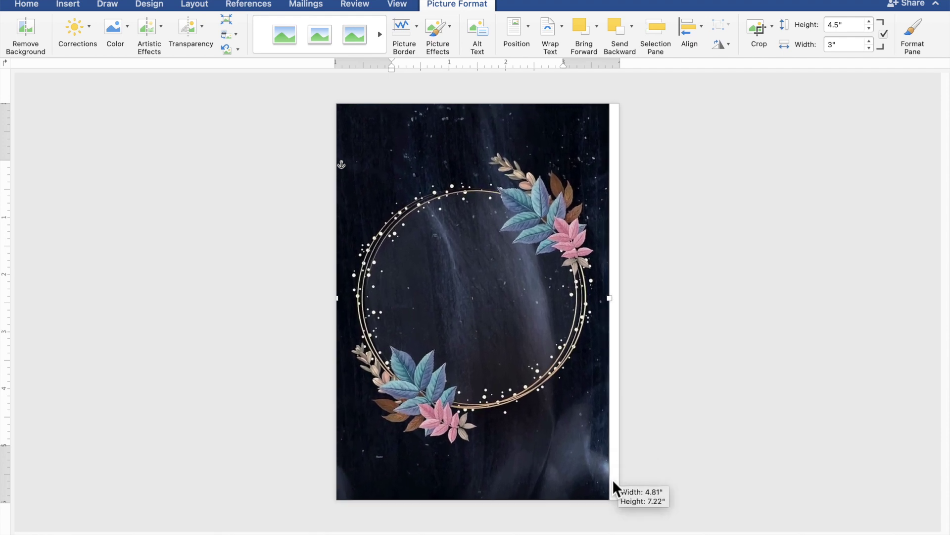
pyautogui.moveTo(616, 483)
pyautogui.mouseDown()
pyautogui.moveTo(573, 448)
pyautogui.moveTo(575, 458)
pyautogui.mouseUp()
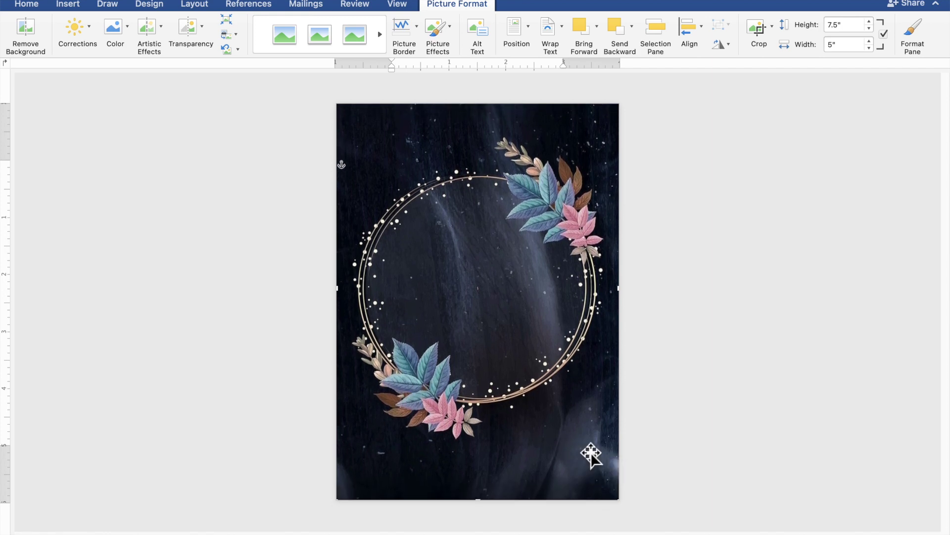
pyautogui.click(782, 385)
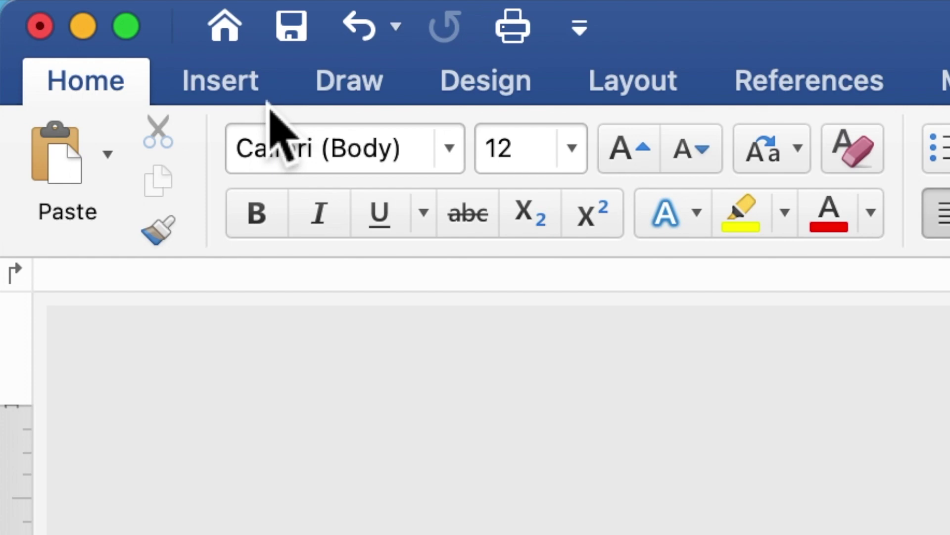
pyautogui.click(270, 99)
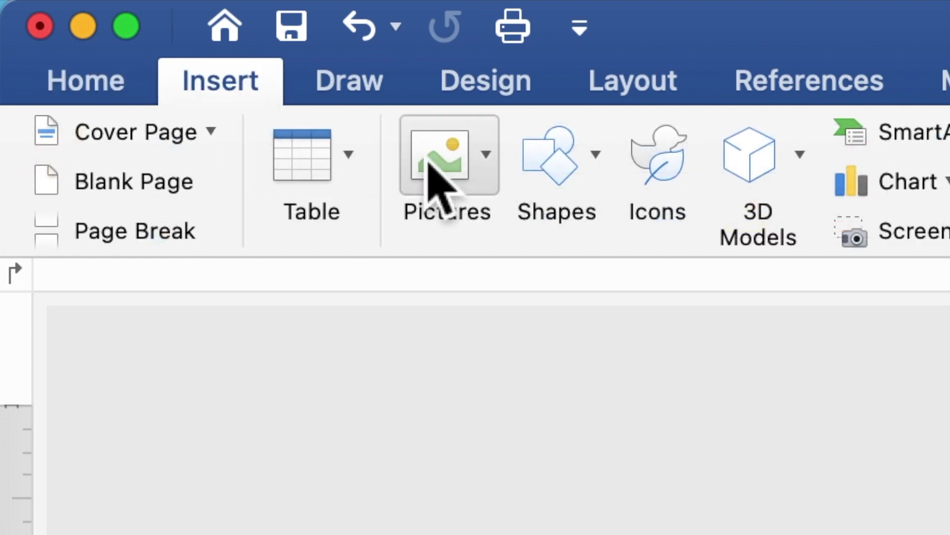
# Draw a 3.73 by 1.27 inch rectangle near the top of the framed page
pyautogui.click(534, 164)
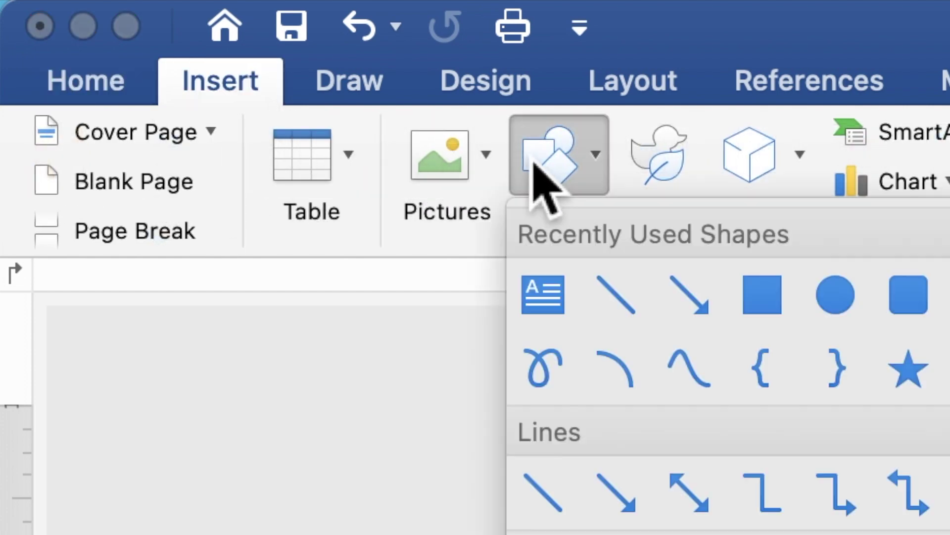
pyautogui.click(749, 292)
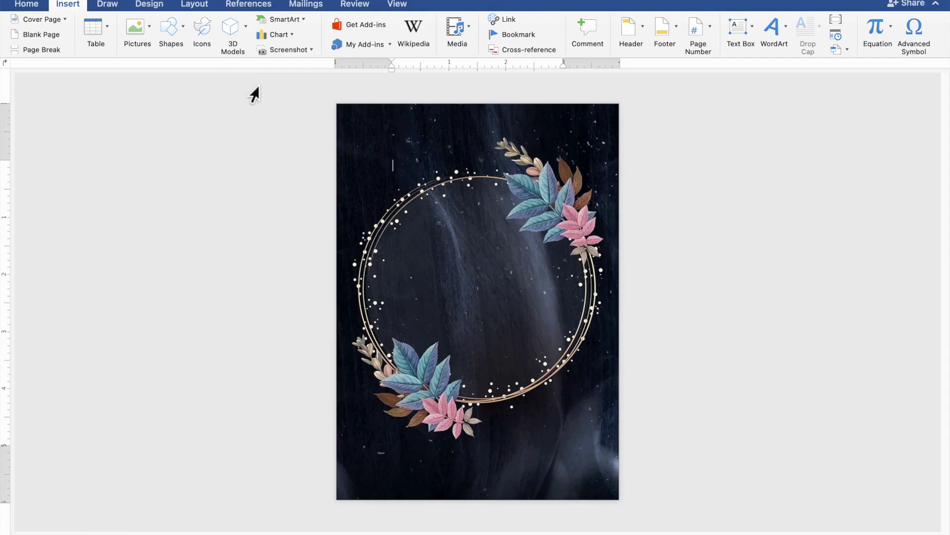
pyautogui.moveTo(345, 140); pyautogui.dragTo(564, 219)
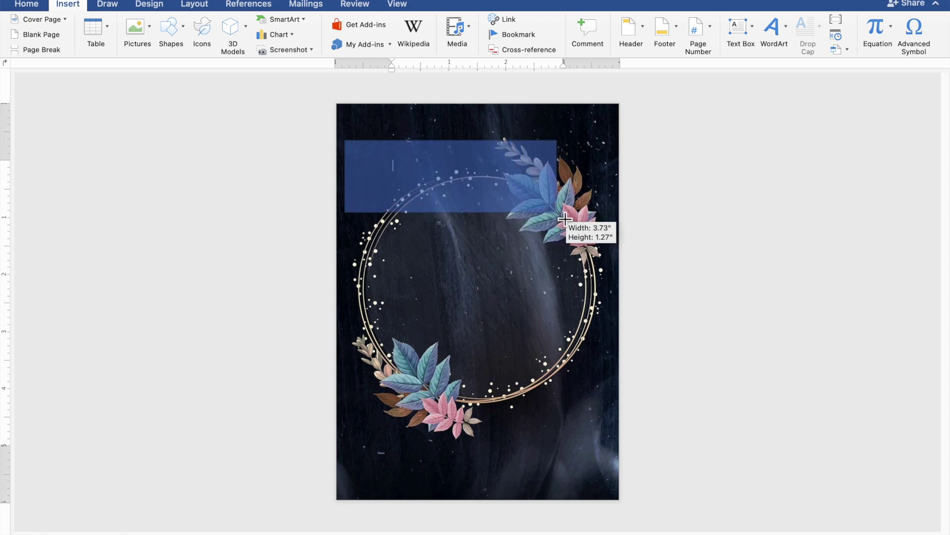
pyautogui.moveTo(565, 219); pyautogui.dragTo(565, 219)
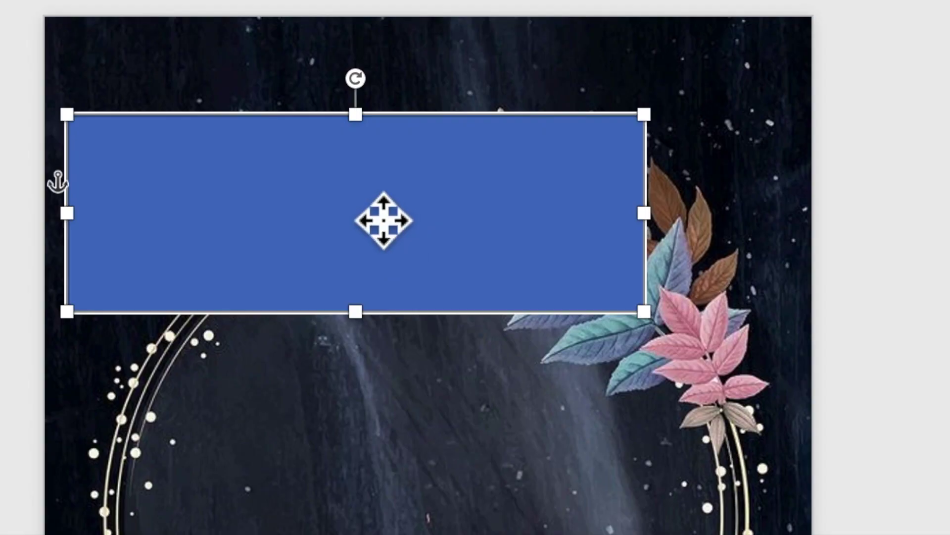
pyautogui.rightClick(372, 202)
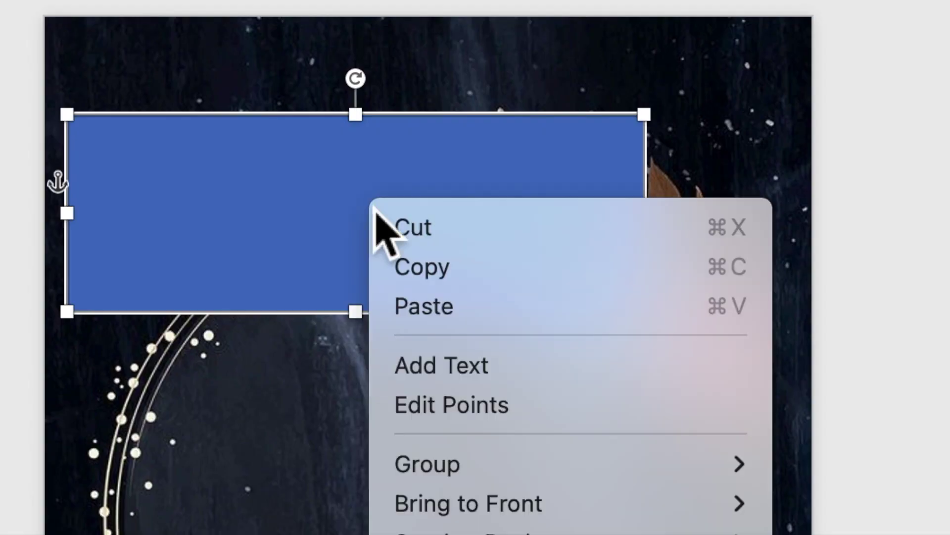
# Add the heading 'TOGETHER WITH THEIR FAMILIES' inside the rectangle and select it
pyautogui.click(417, 368)
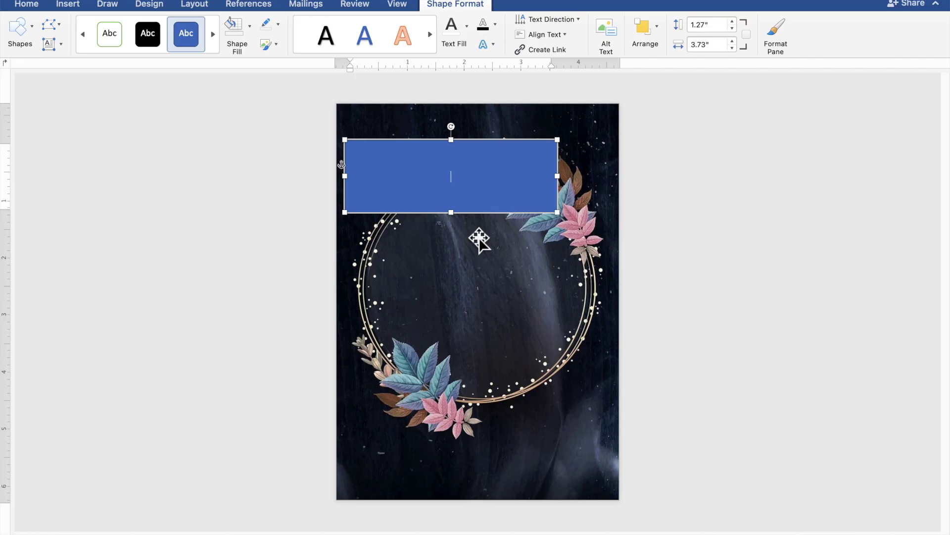
pyautogui.scroll(2, 480, 240)
pyautogui.scroll(2, 479, 240)
pyautogui.scroll(2, 479, 241)
pyautogui.scroll(1, 480, 240)
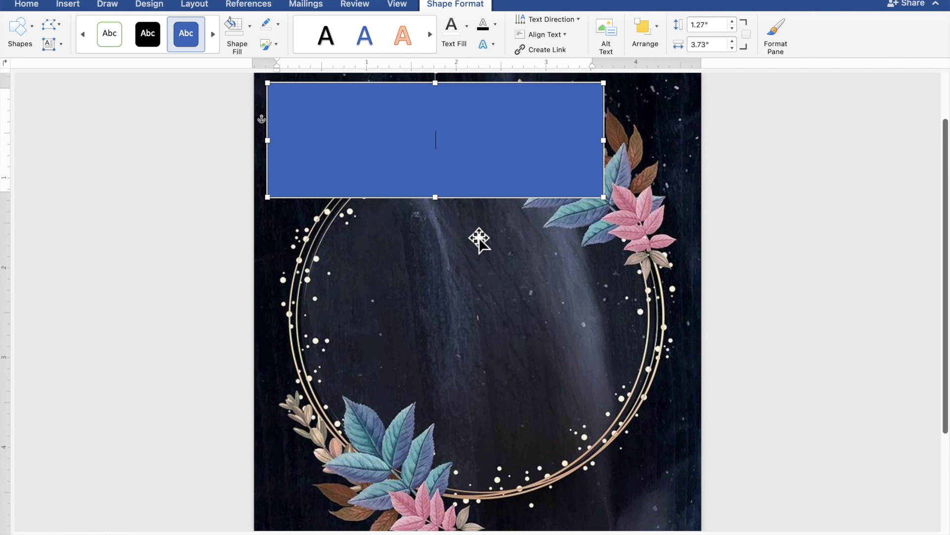
pyautogui.write('TOGETH')
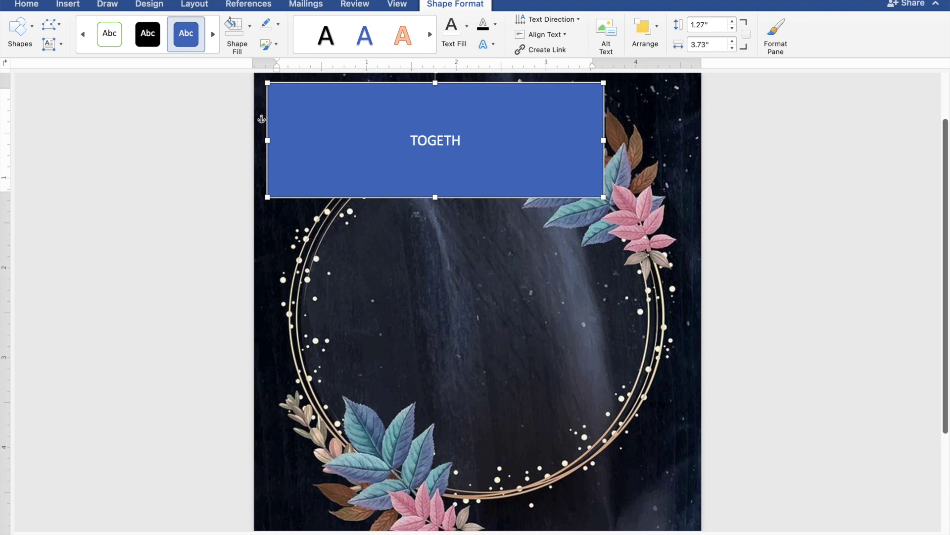
pyautogui.write('ER ')
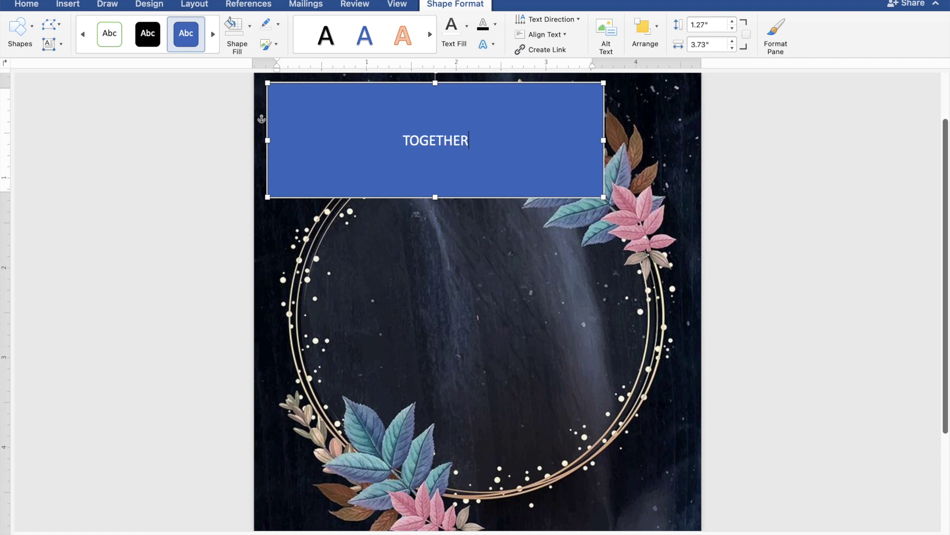
pyautogui.write('WITH THEIR FAMILIES')
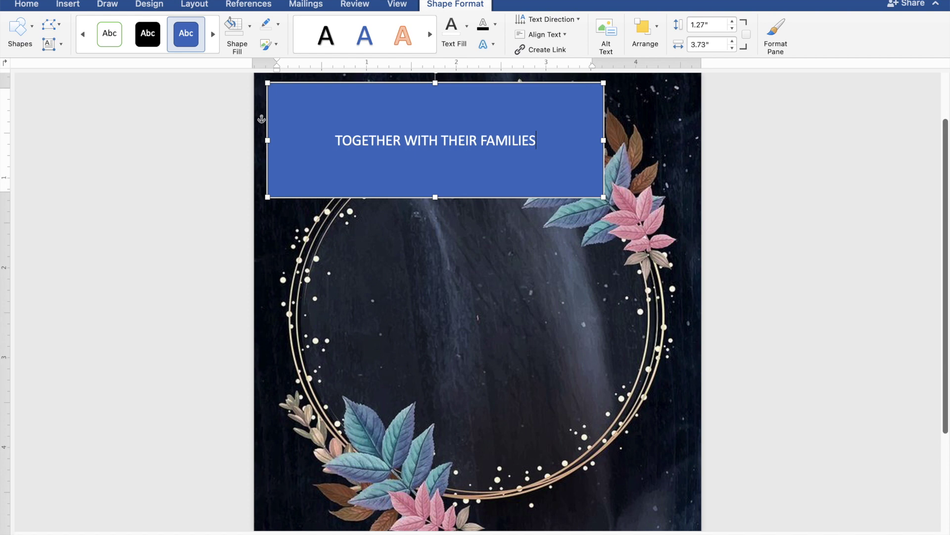
pyautogui.moveTo(553, 144); pyautogui.dragTo(367, 153)
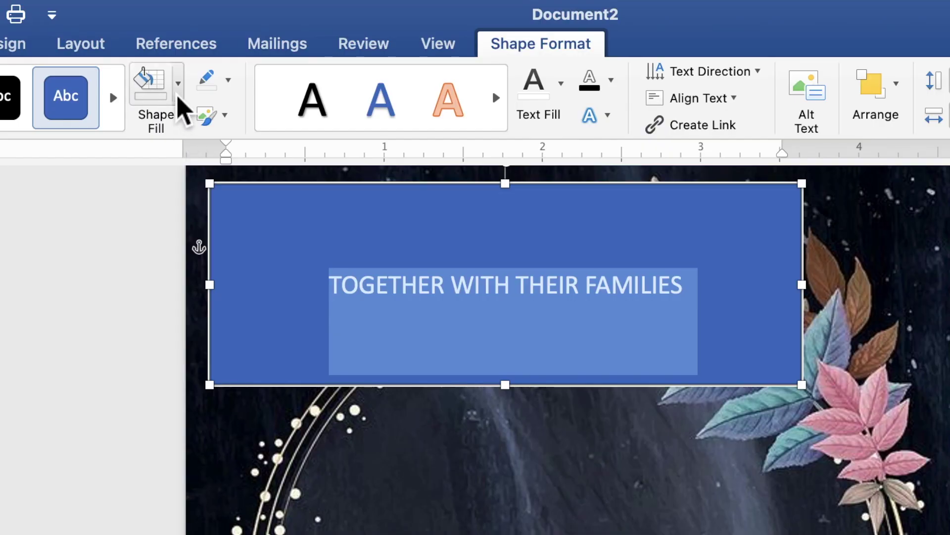
# Remove both the blue fill and the outline from the heading box
pyautogui.click(178, 97)
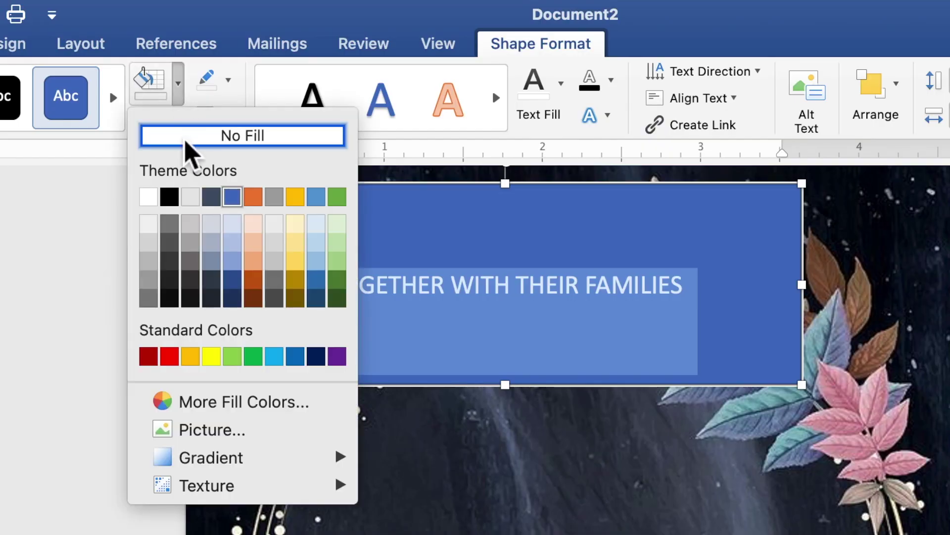
pyautogui.click(188, 145)
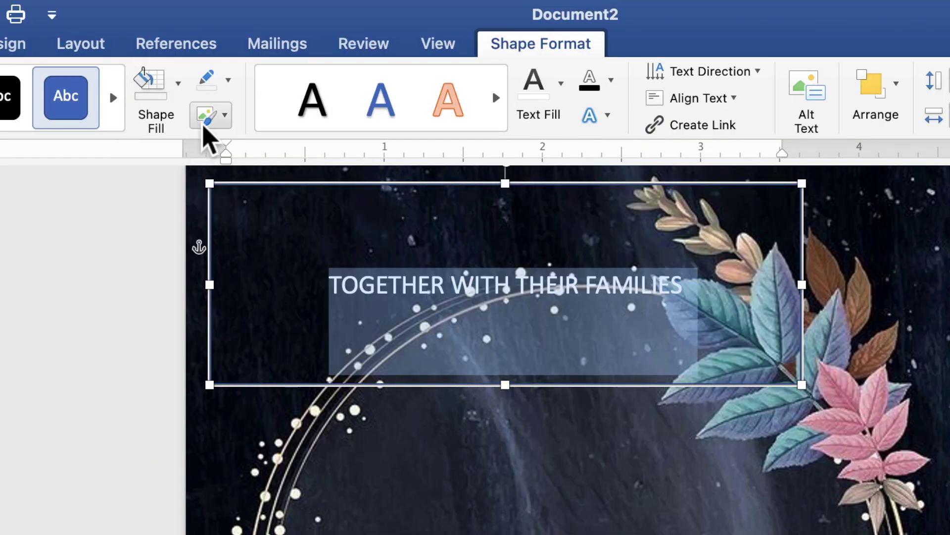
pyautogui.click(228, 80)
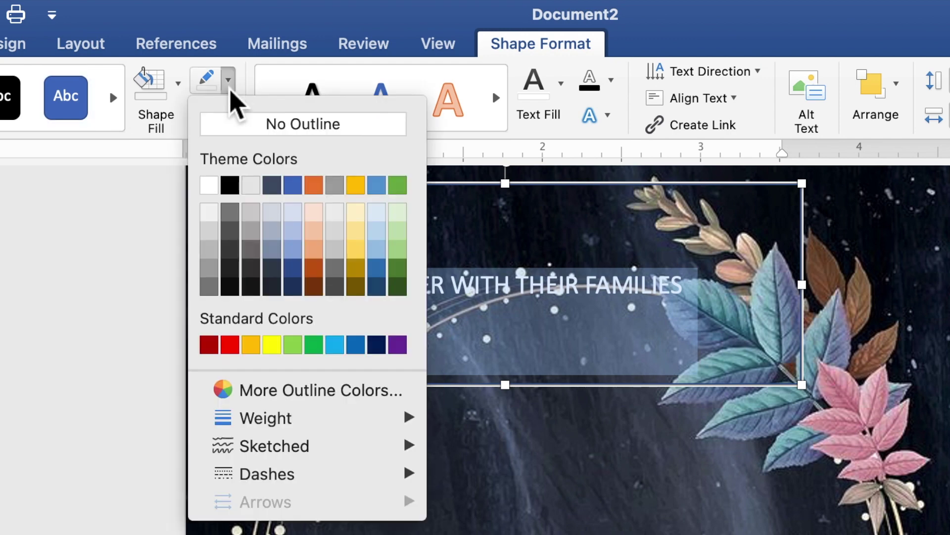
pyautogui.click(235, 125)
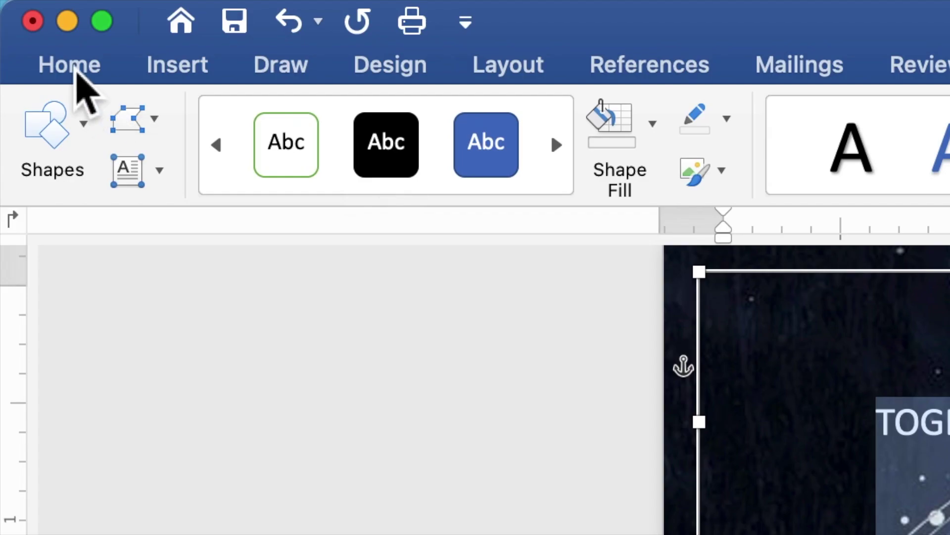
# Set the heading in Times New Roman size 10 and shrink its box to about 3.17 by 0.93 inches
pyautogui.click(76, 69)
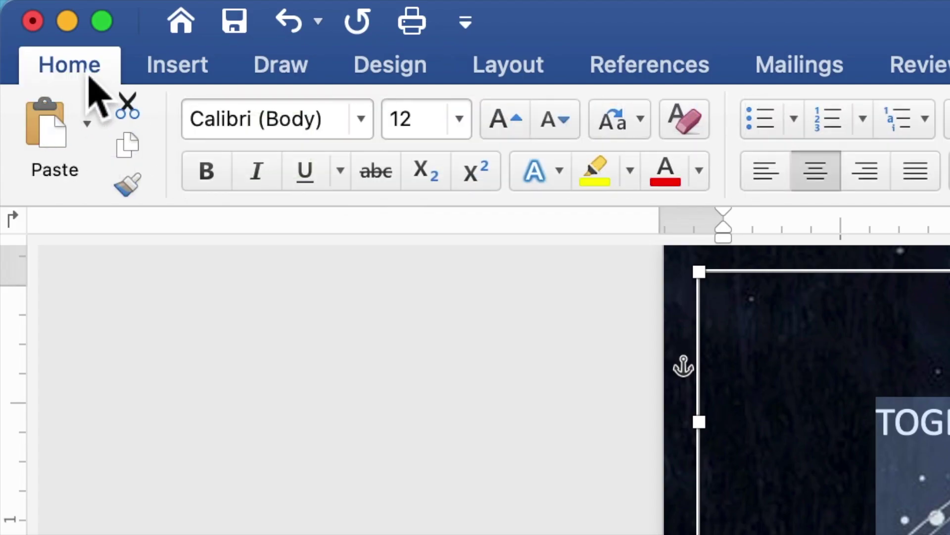
pyautogui.click(371, 127)
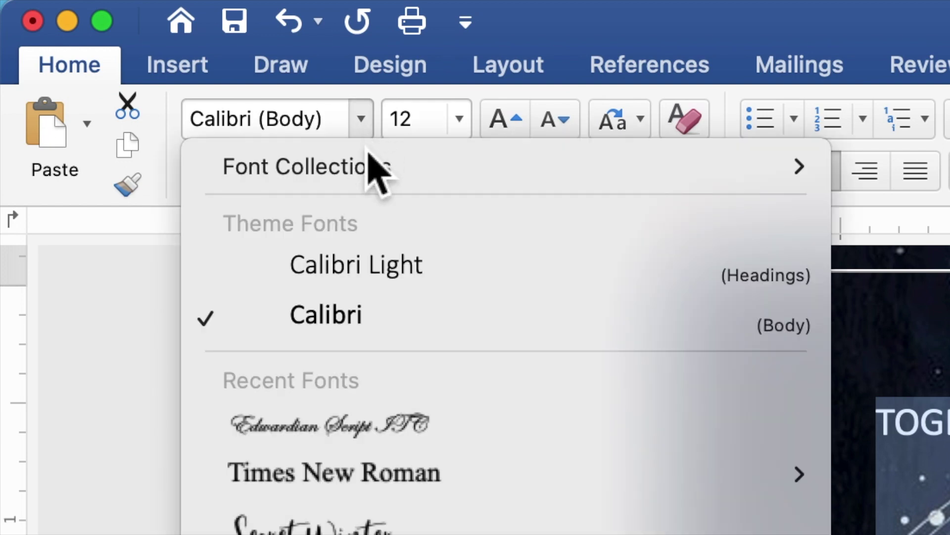
pyautogui.click(375, 472)
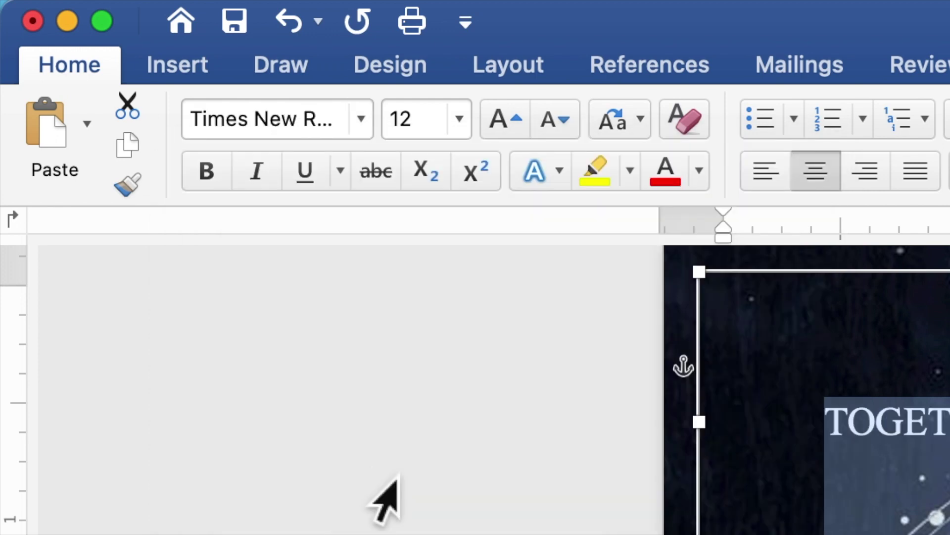
pyautogui.click(410, 121)
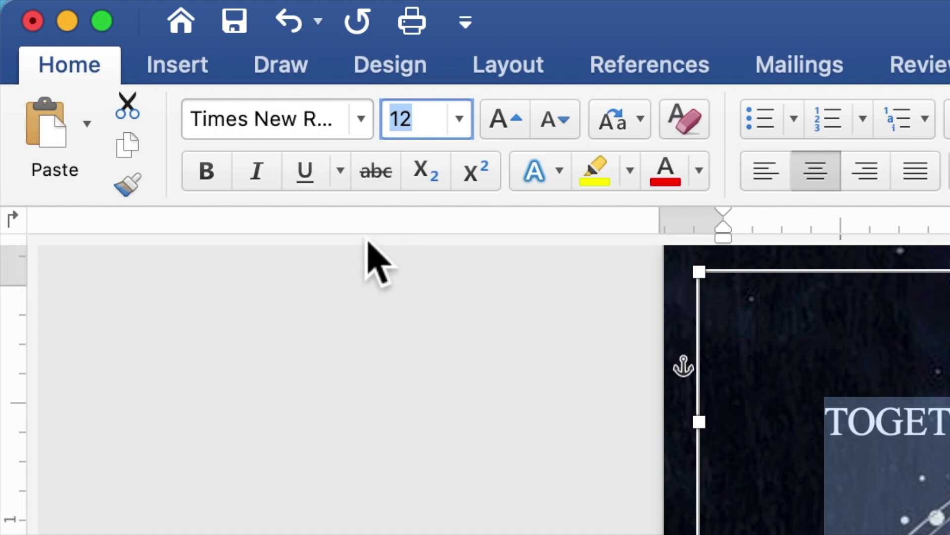
pyautogui.write('1')
pyautogui.press('Return')
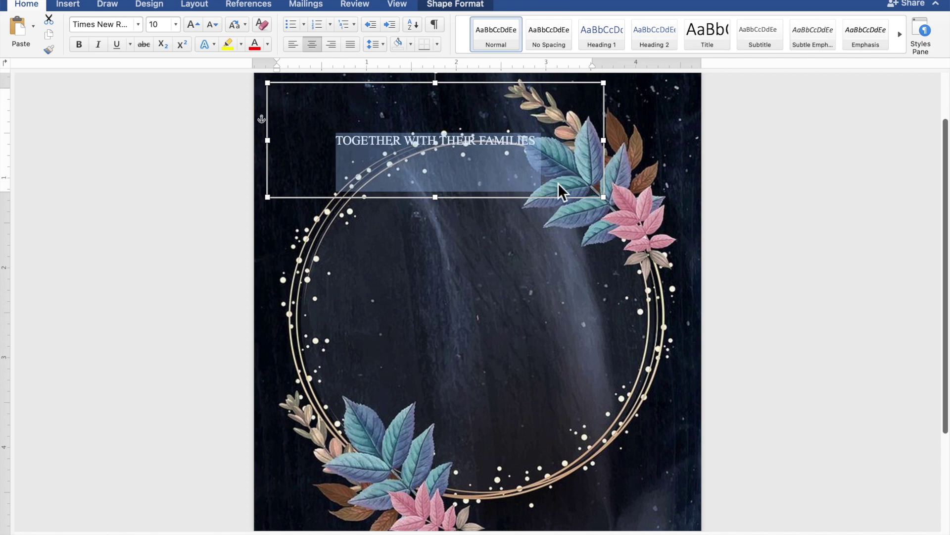
pyautogui.moveTo(604, 197); pyautogui.dragTo(559, 173)
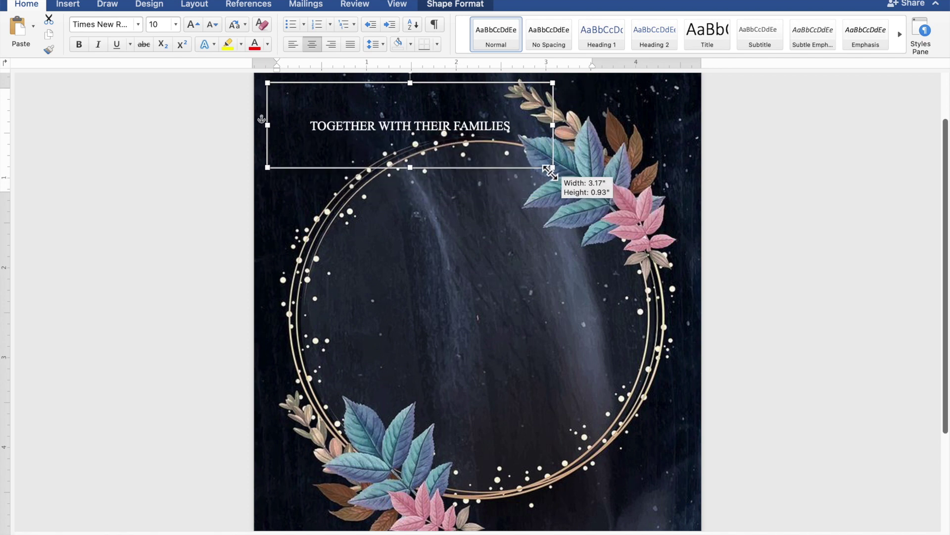
pyautogui.moveTo(560, 174); pyautogui.dragTo(542, 166)
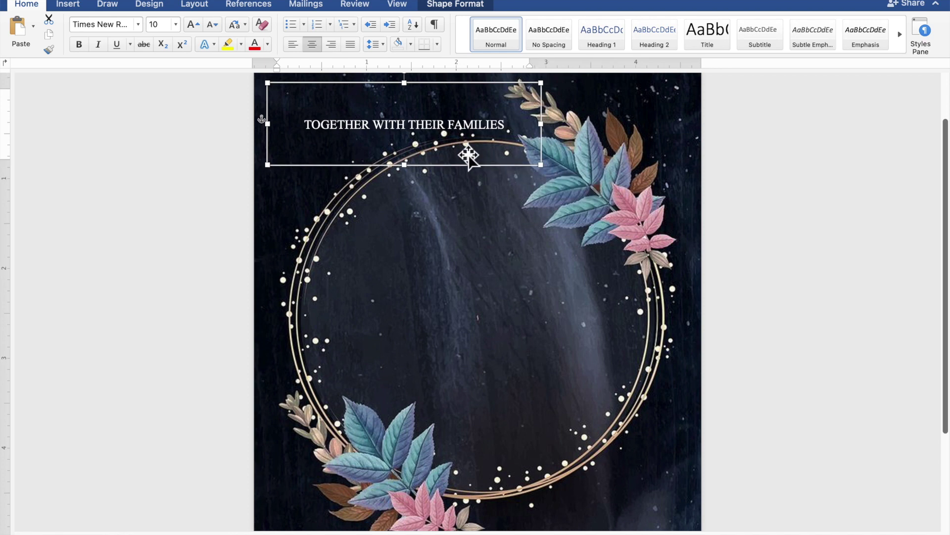
# Move the heading box to the top-left, then copy and paste a duplicate into the wreath
pyautogui.moveTo(449, 137); pyautogui.dragTo(428, 125)
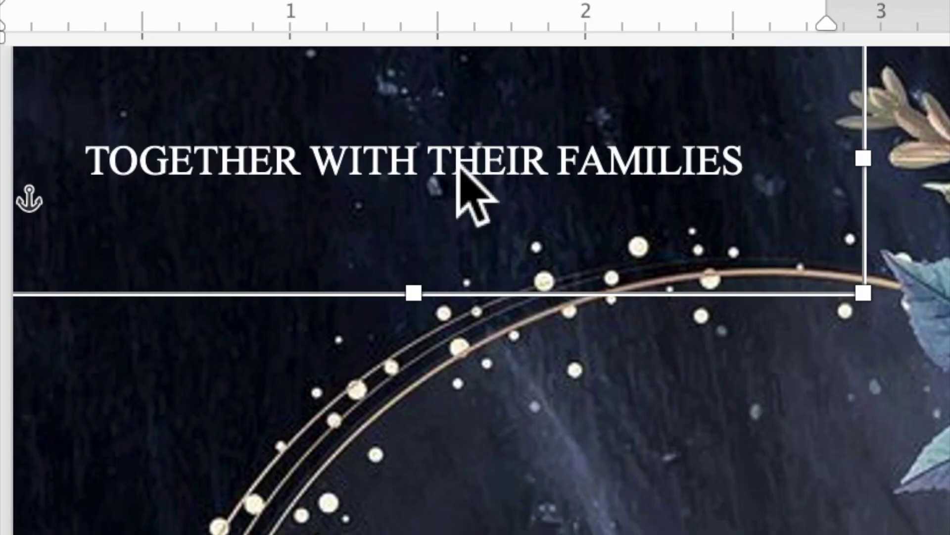
pyautogui.rightClick(389, 108)
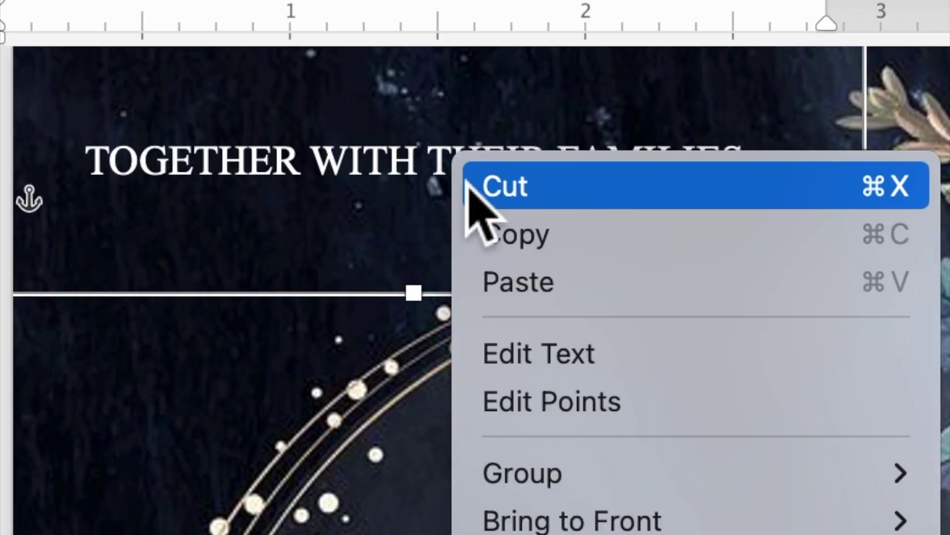
pyautogui.click(497, 237)
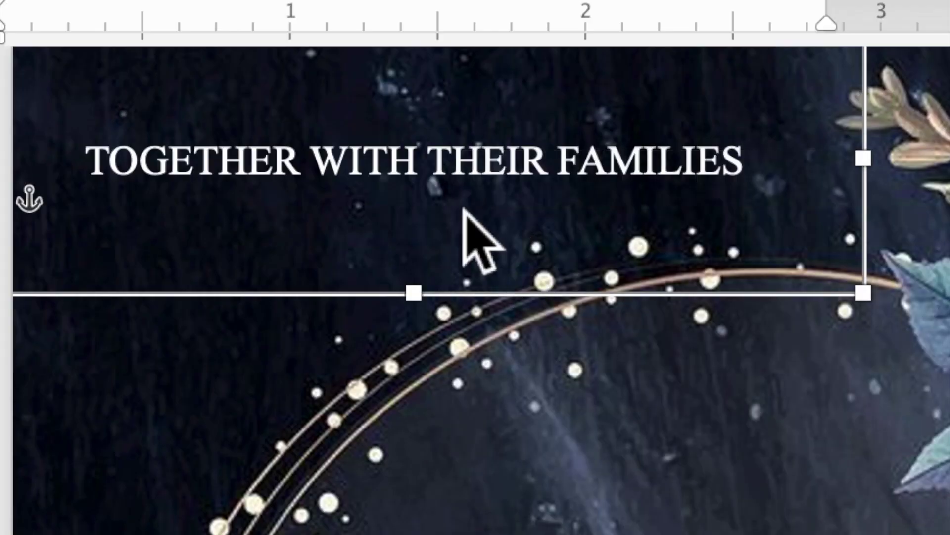
pyautogui.rightClick(438, 169)
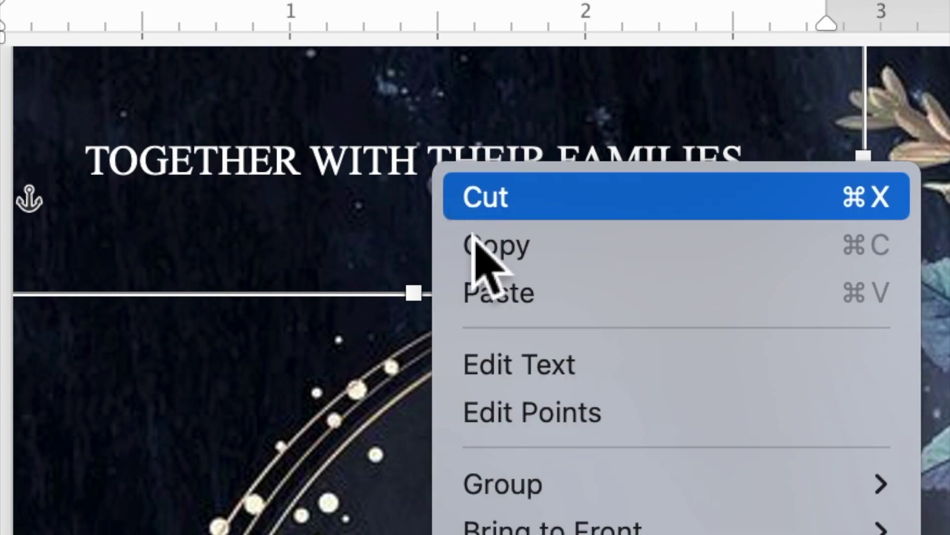
pyautogui.click(498, 295)
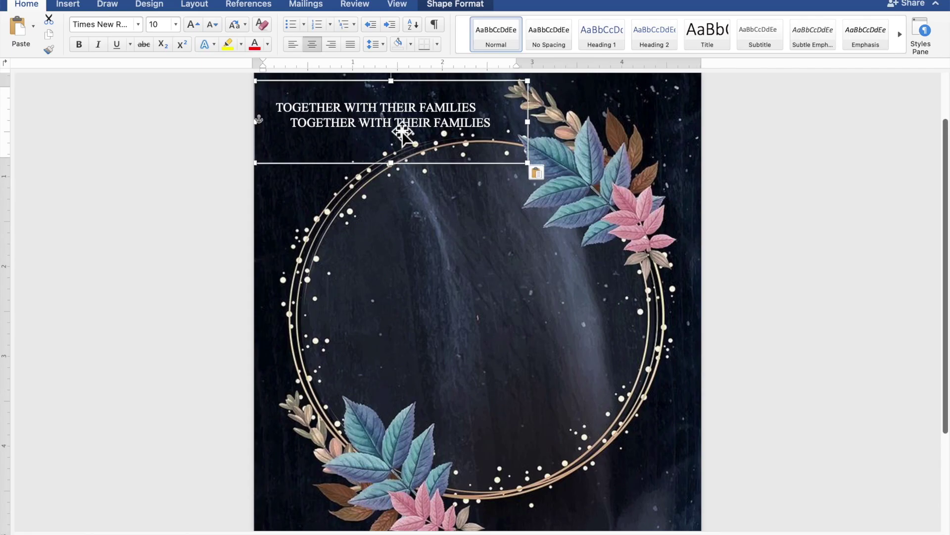
pyautogui.moveTo(403, 132); pyautogui.dragTo(450, 234)
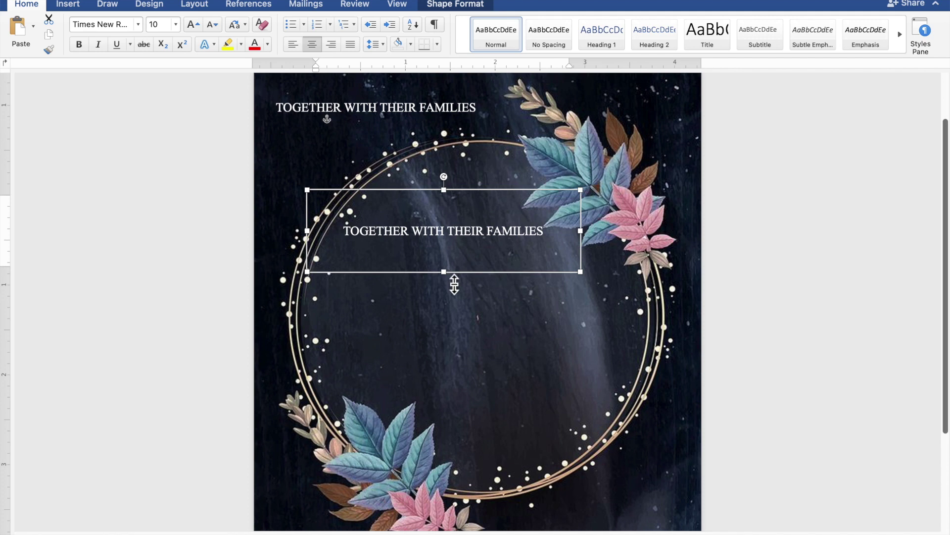
# Stretch the duplicate box taller to fill the wreath interior and select its text
pyautogui.moveTo(454, 300); pyautogui.dragTo(462, 442)
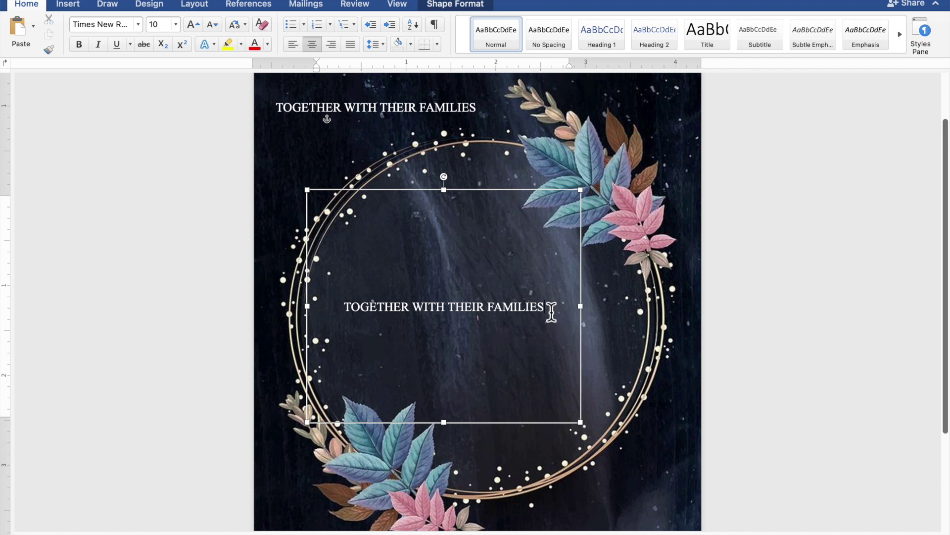
pyautogui.moveTo(529, 312); pyautogui.dragTo(435, 312)
pyautogui.click(375, 311)
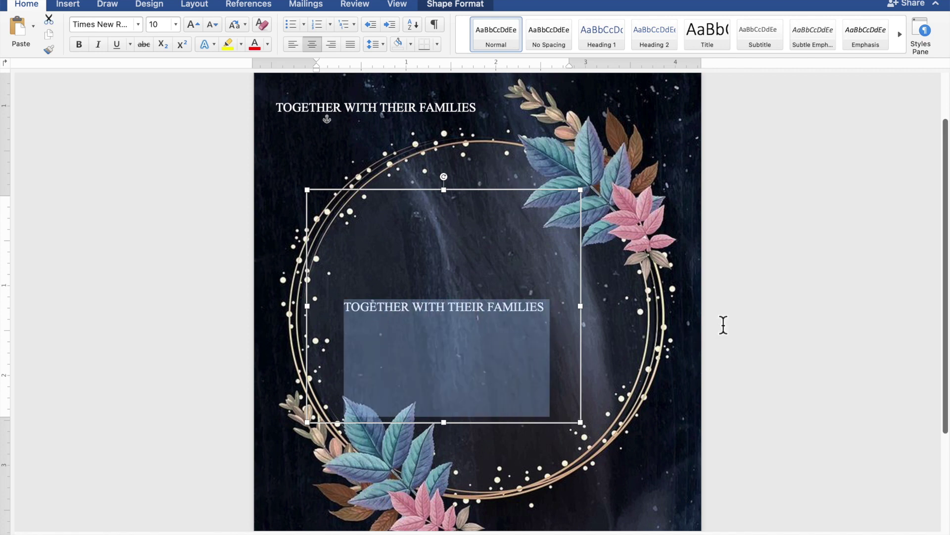
# Enter the groom's name, 'AND', and the bride's name on three separate lines
pyautogui.write('Ken A')
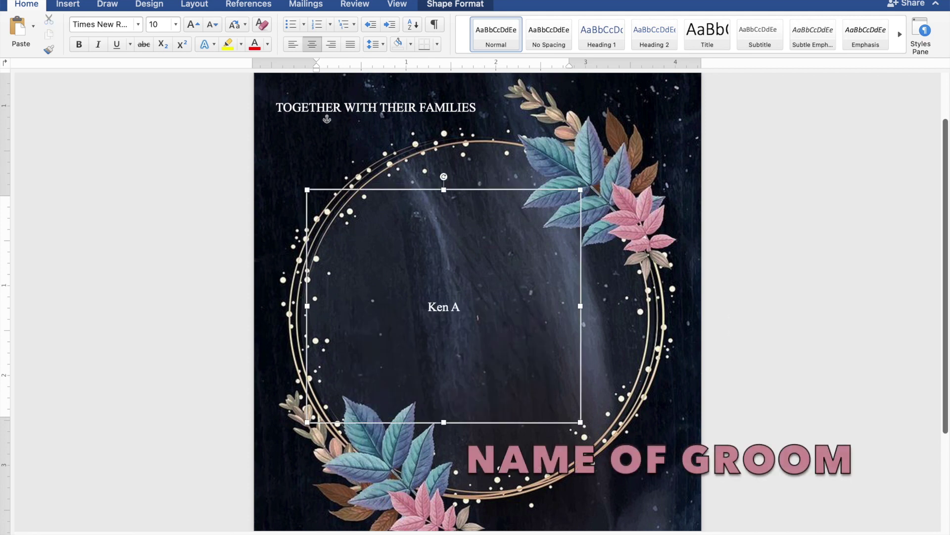
pyautogui.write('quino')
pyautogui.press('Return')
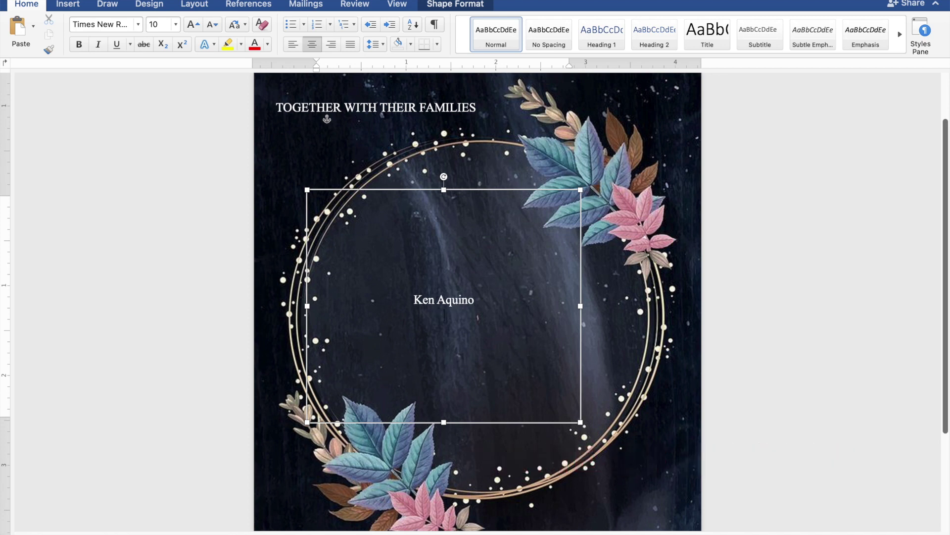
pyautogui.write('AND')
pyautogui.press('Return')
pyautogui.write('Cassy')
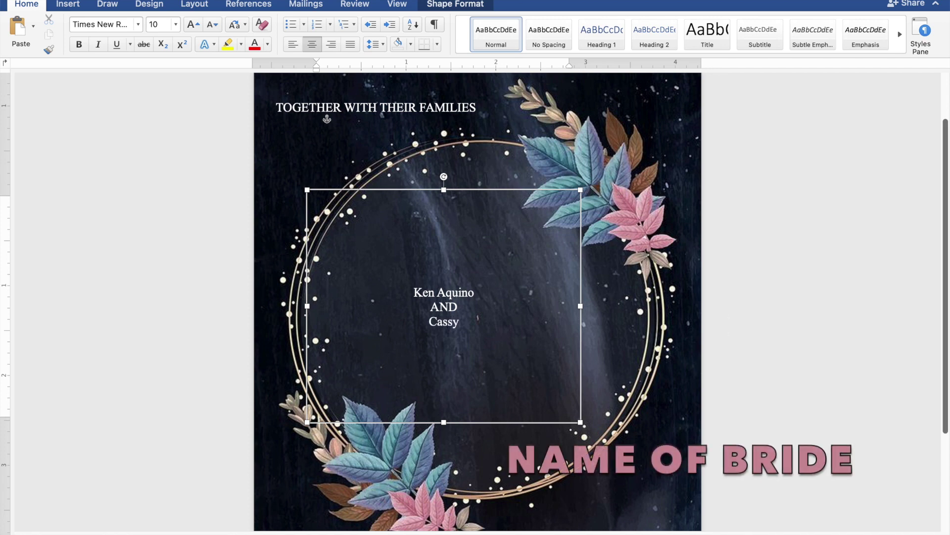
pyautogui.write(' Soriano')
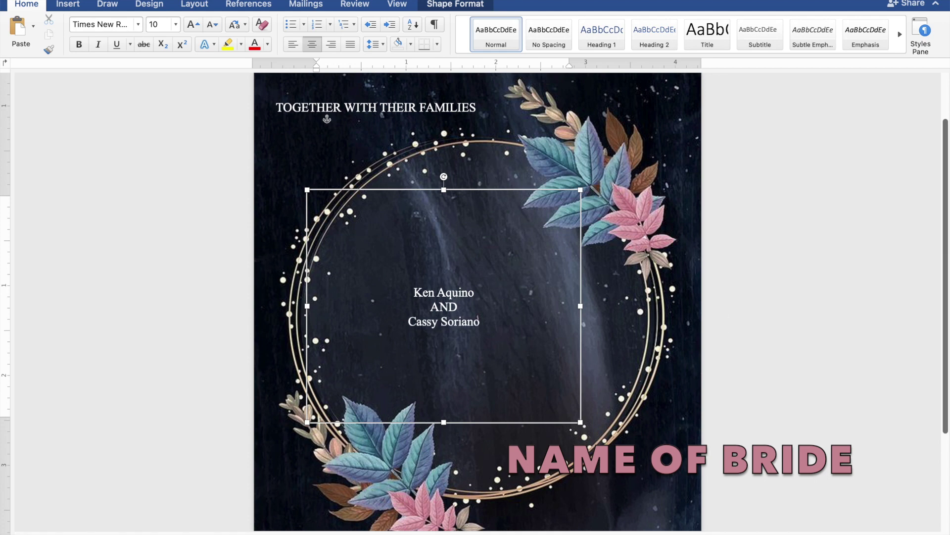
pyautogui.press('Return')
pyautogui.press('Return')
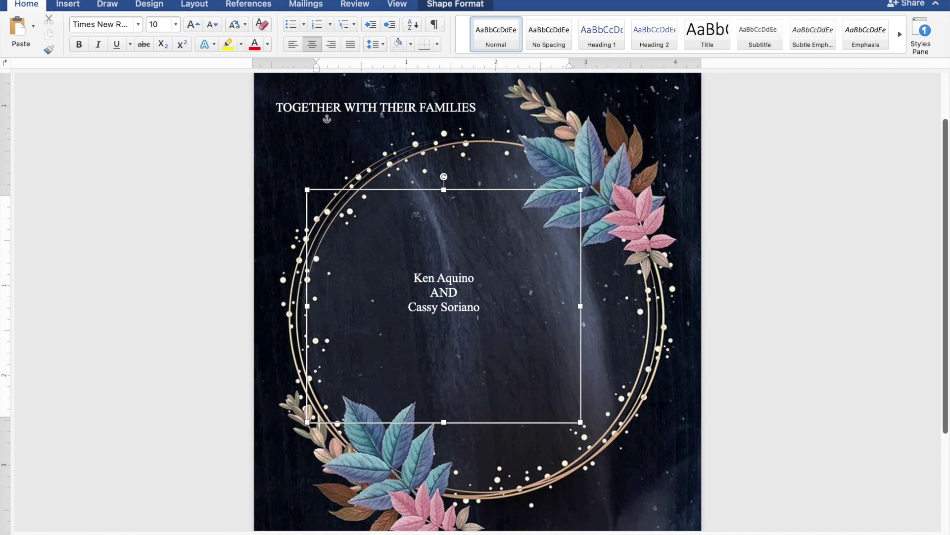
# Add 'REQUEST THE PLEASURE OF YOUR PRESENCE' and 'AS THEY JOYFULLY UNITE IN MARRIAGE' on consecutive lines
pyautogui.write('REQUEST T')
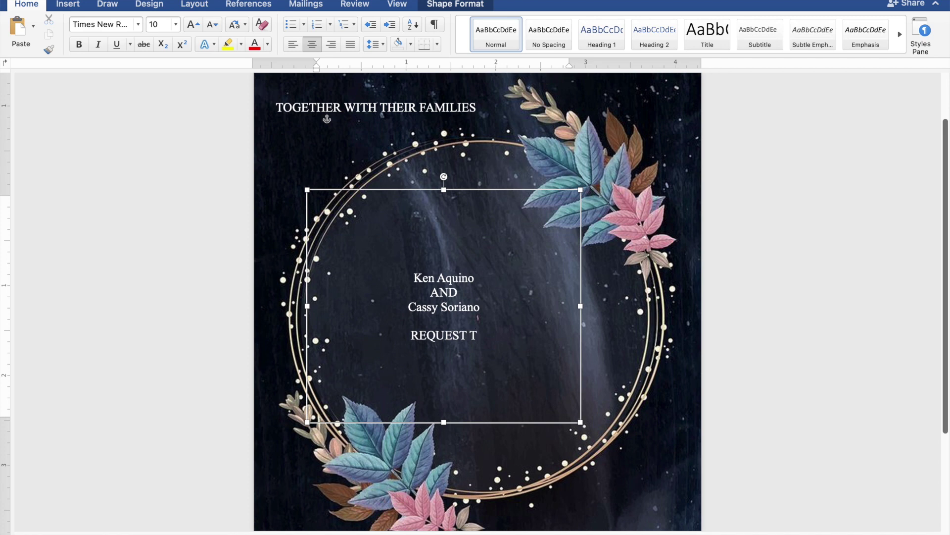
pyautogui.write('HE ')
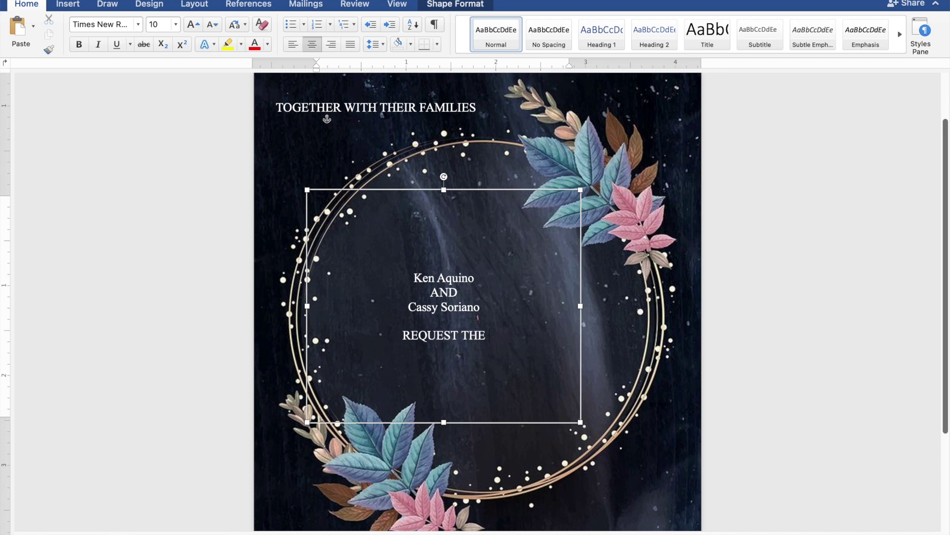
pyautogui.write('PLEASURE O')
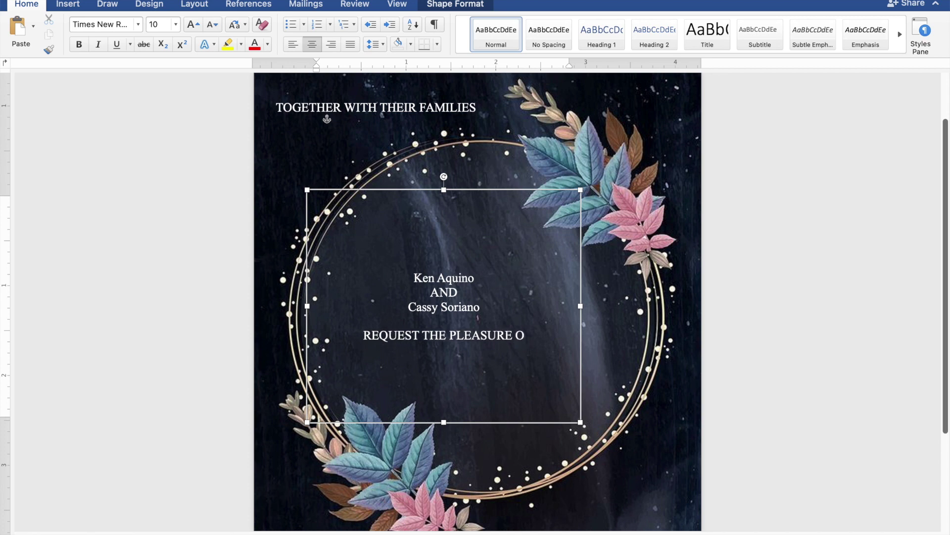
pyautogui.write('F YOUR ')
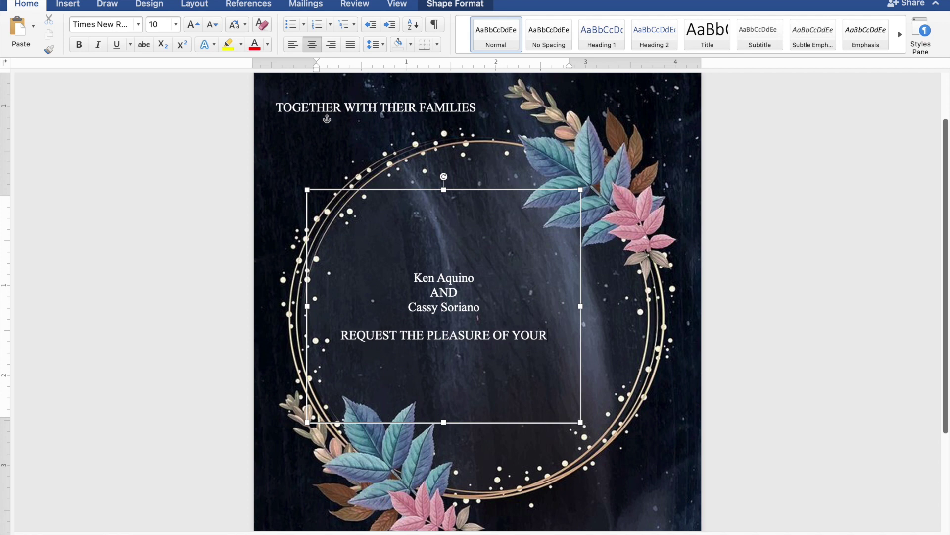
pyautogui.write('PRESE')
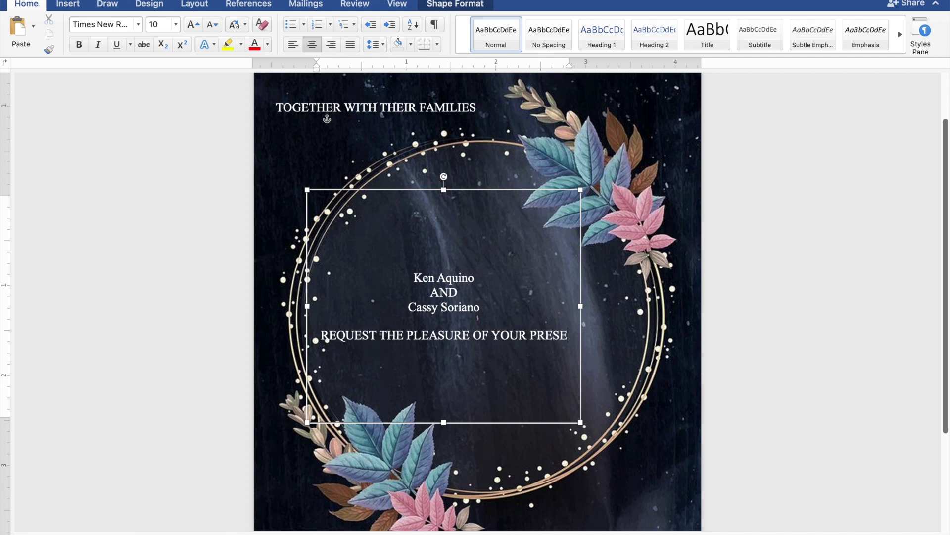
pyautogui.write('NCE')
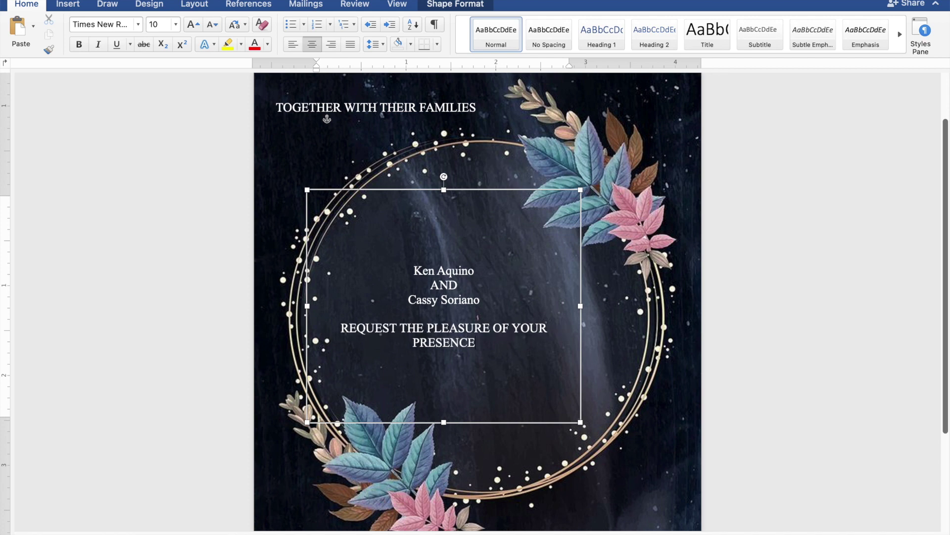
pyautogui.press('Return')
pyautogui.write('AS ')
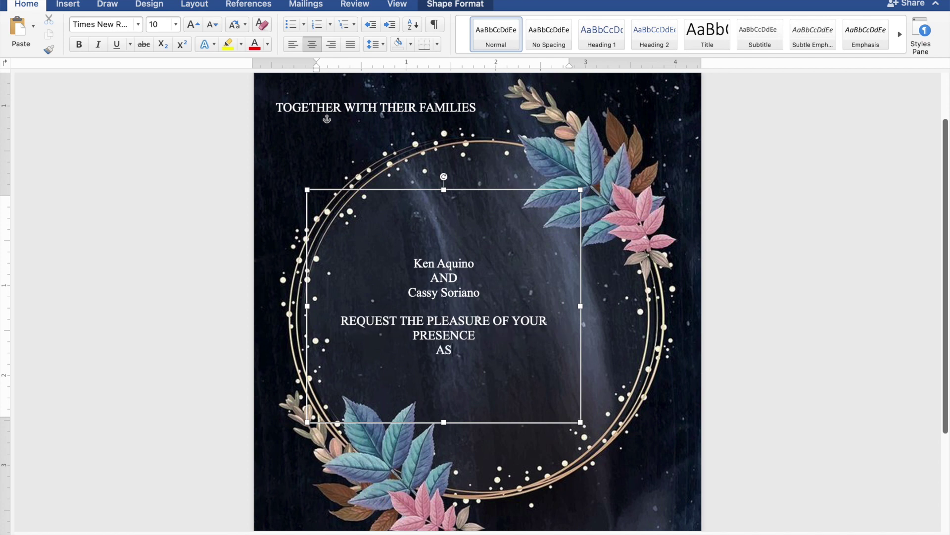
pyautogui.write('THEY JOYF')
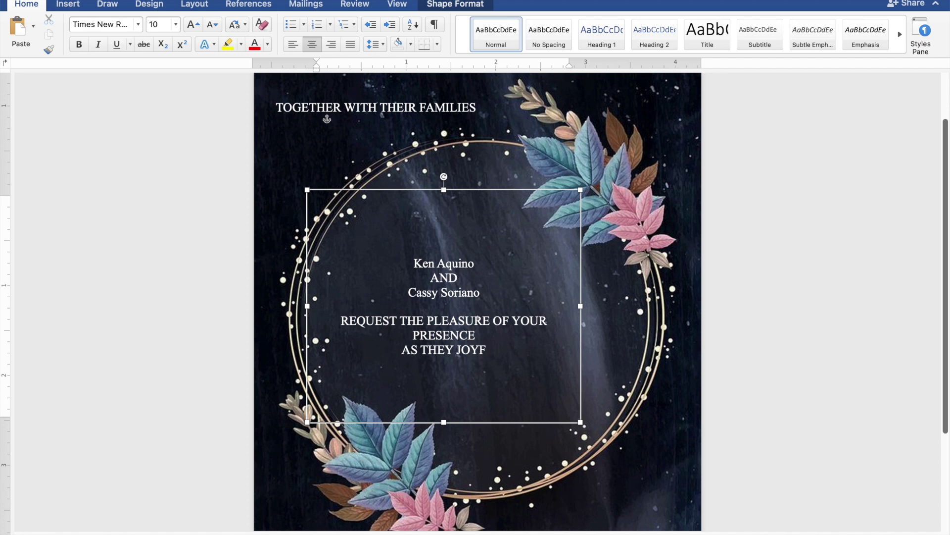
pyautogui.write('ULLY UNITE ')
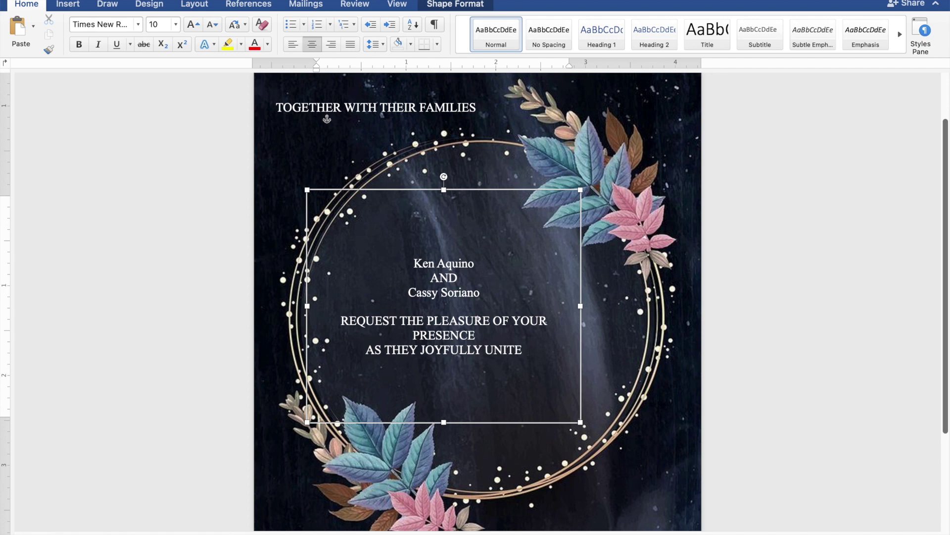
pyautogui.write('IN ')
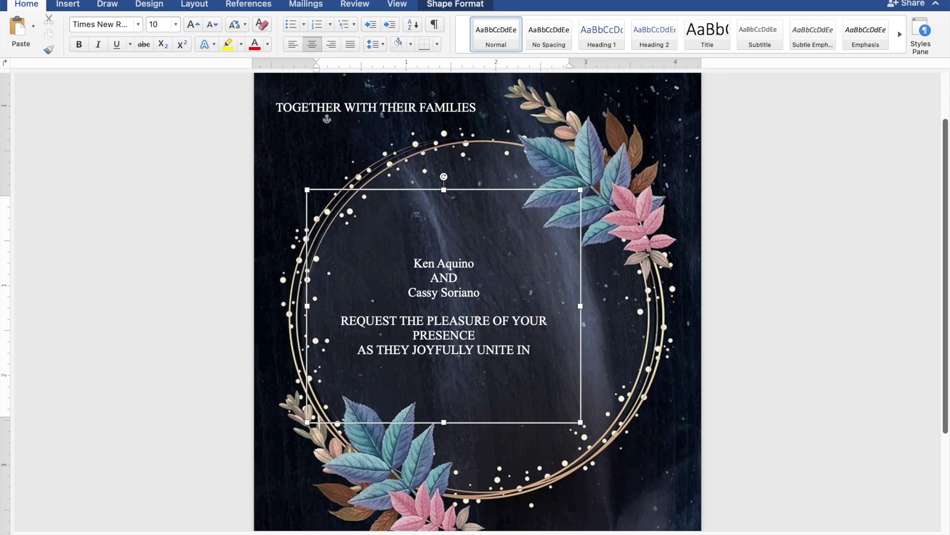
pyautogui.write('MA')
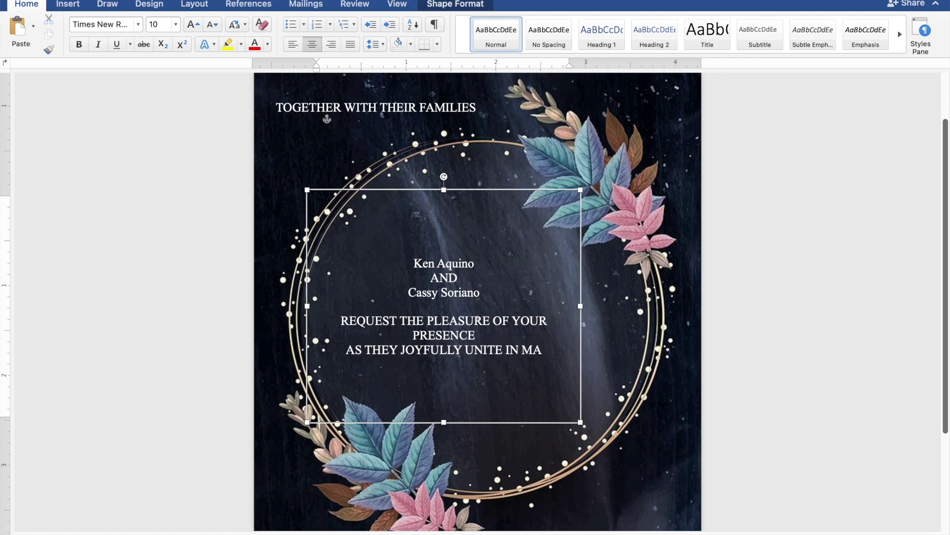
pyautogui.write('RRIAGE')
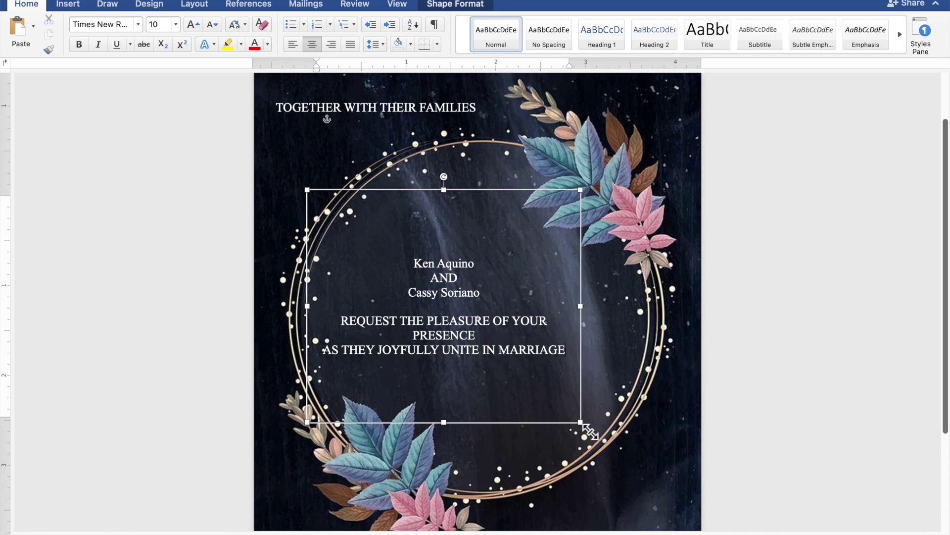
# Widen the names text box so each request line fits on one line, then select both name lines
pyautogui.moveTo(611, 427); pyautogui.dragTo(671, 435)
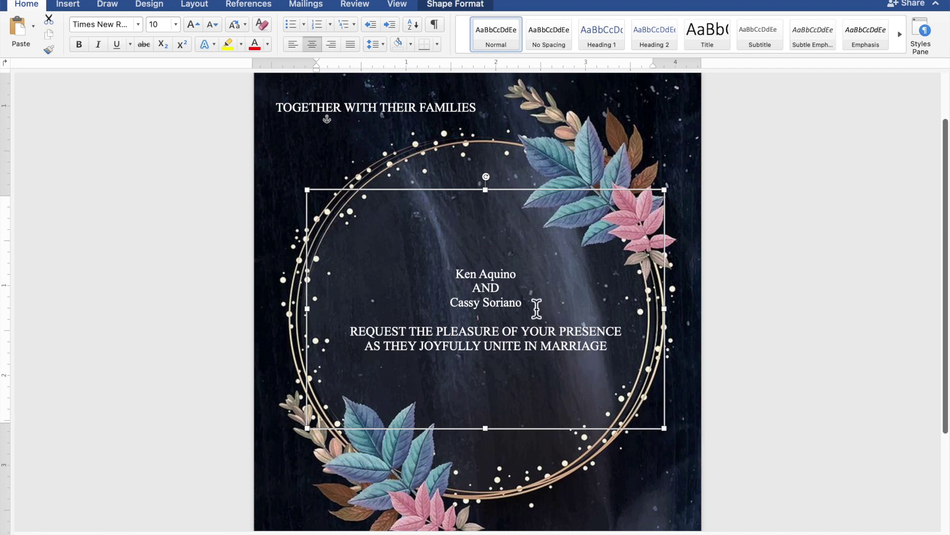
pyautogui.moveTo(523, 303); pyautogui.dragTo(471, 306)
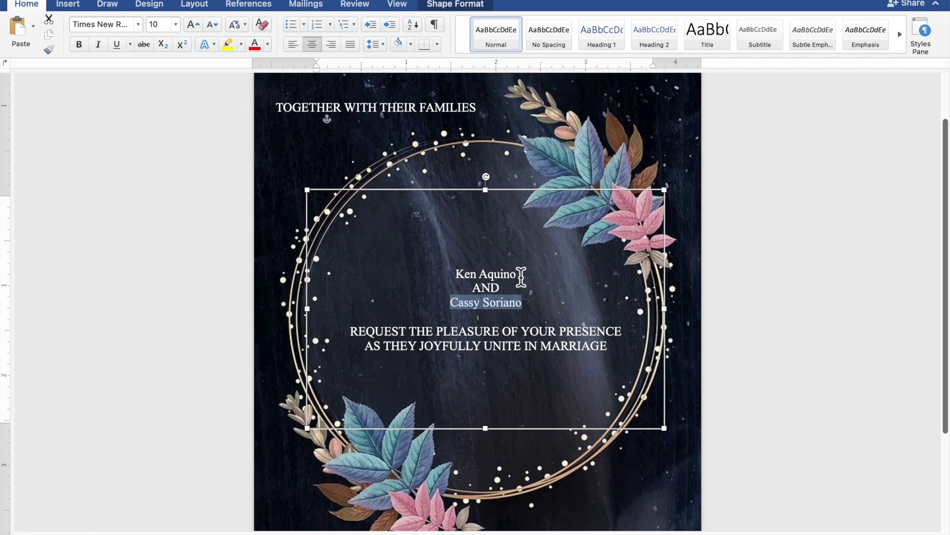
pyautogui.moveTo(521, 277); pyautogui.dragTo(466, 277)
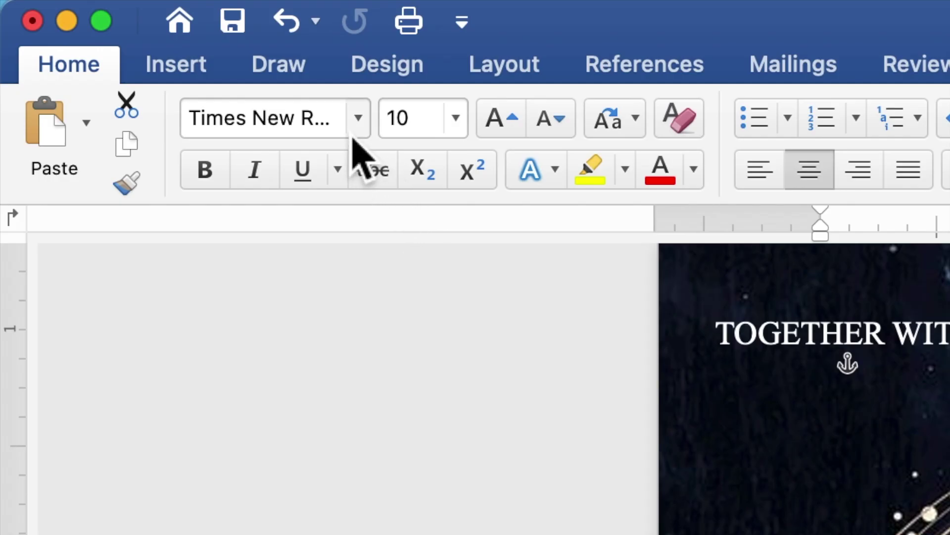
# Set the couple's names to Edwardian Script ITC at 40 pt and nudge their box left
pyautogui.click(353, 137)
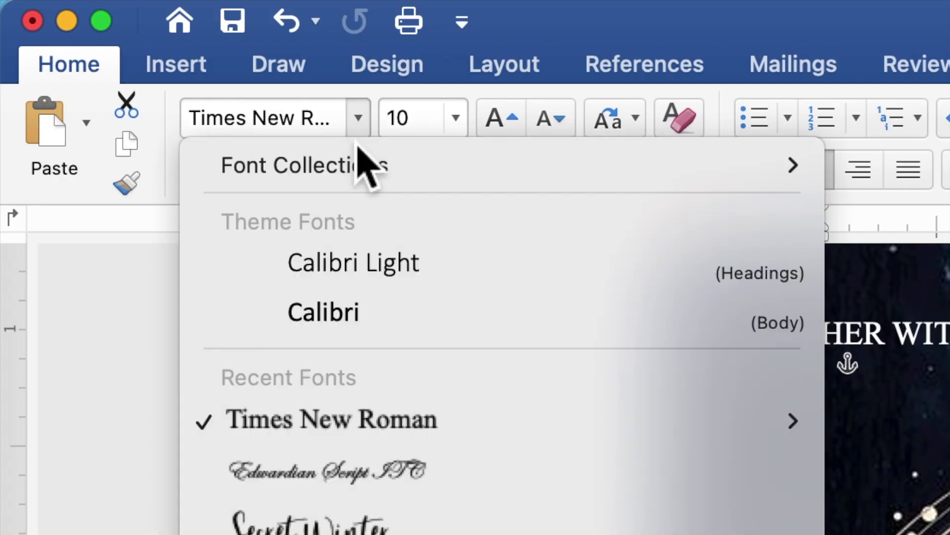
pyautogui.click(402, 479)
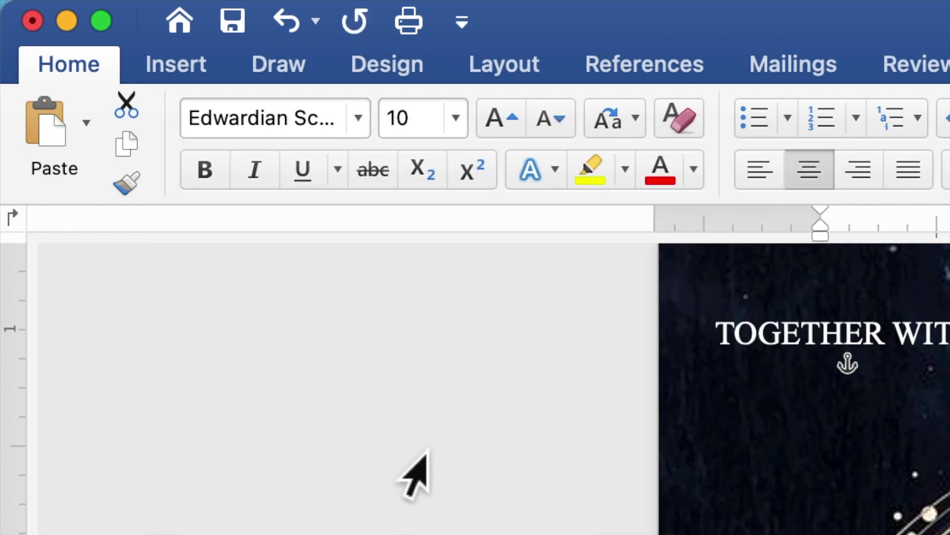
pyautogui.click(422, 121)
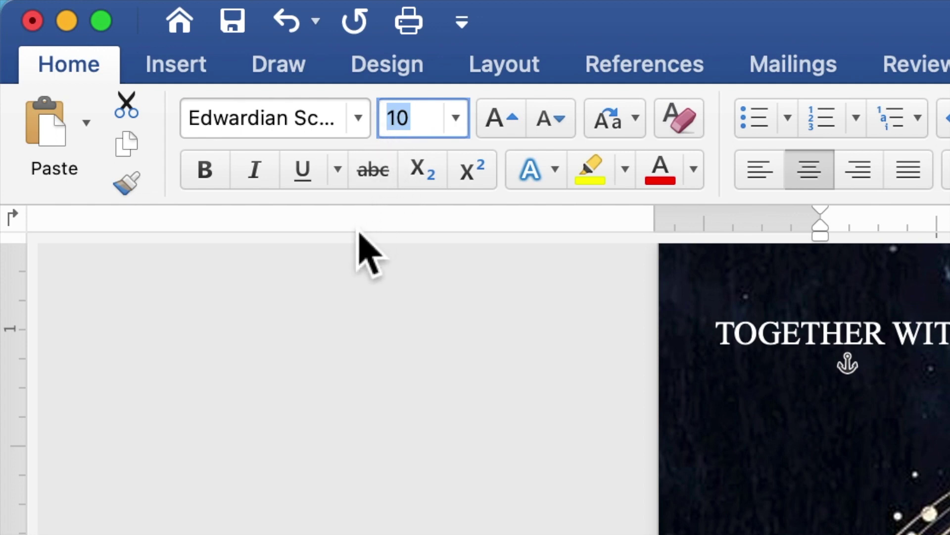
pyautogui.write('40')
pyautogui.press('Return')
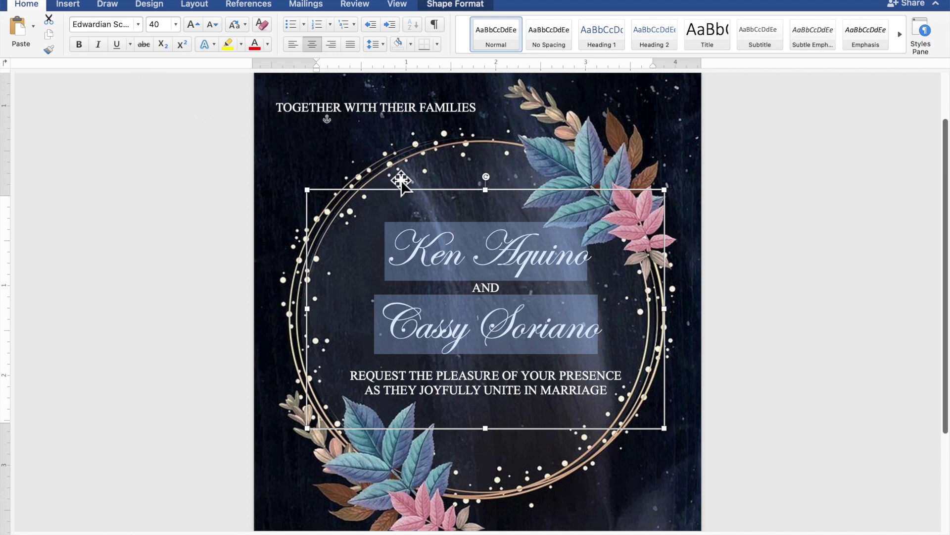
pyautogui.click(442, 195)
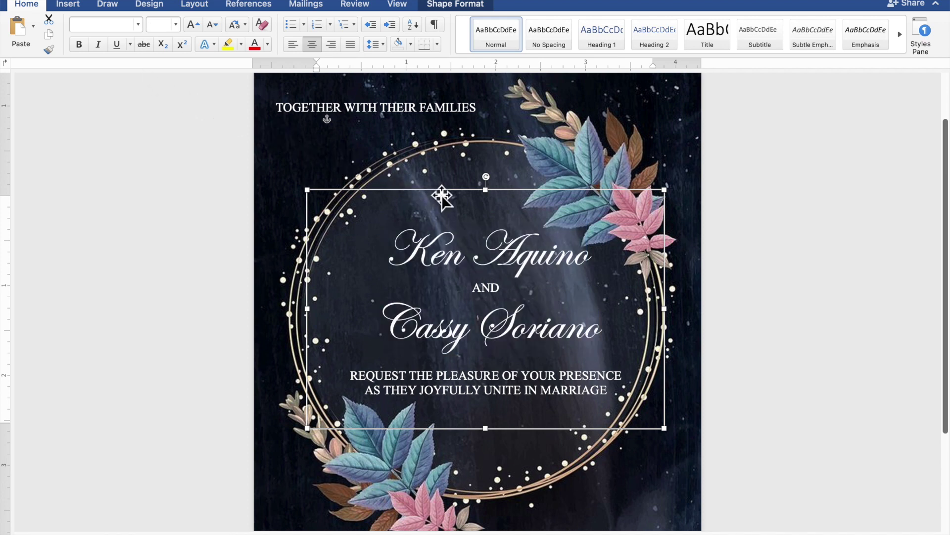
pyautogui.press('Left')
pyautogui.press('Left')
pyautogui.press('Left')
pyautogui.press('Left')
# Nudge the names box further left and duplicate the TOGETHER WITH THEIR FAMILIES text box
pyautogui.press('Left')
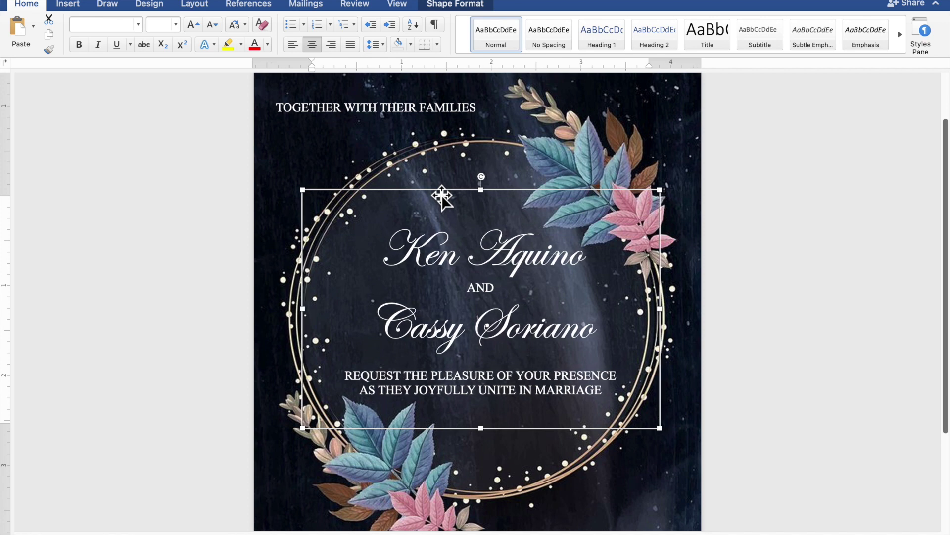
pyautogui.press('Left')
pyautogui.press('Left')
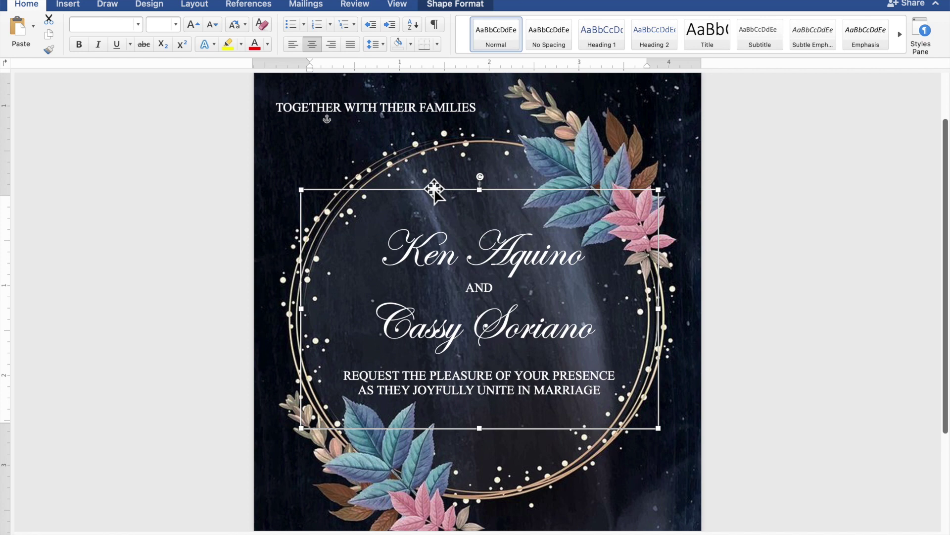
pyautogui.click(391, 116)
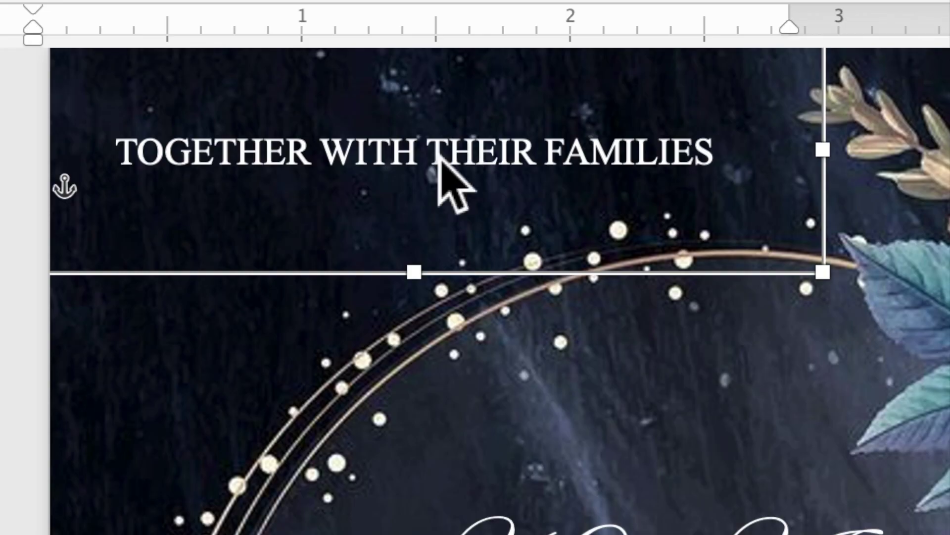
pyautogui.rightClick(384, 109)
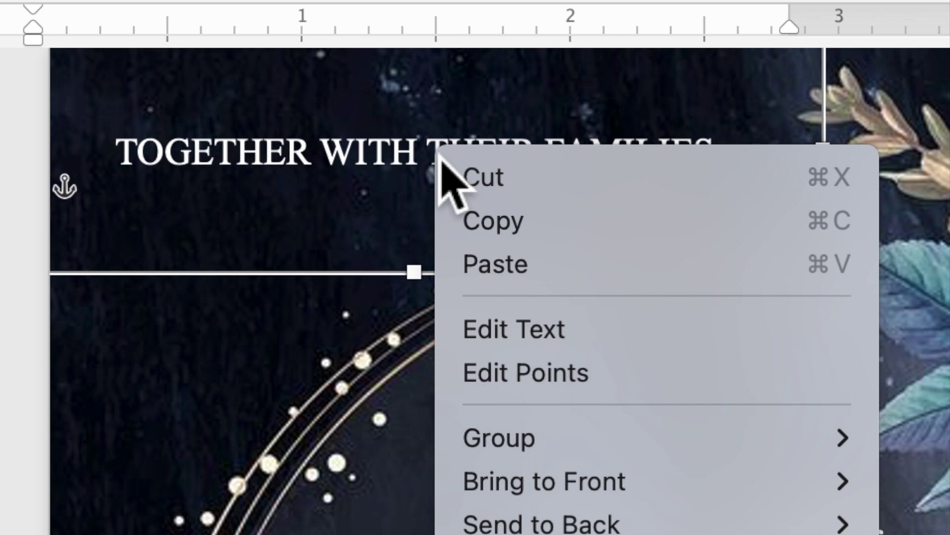
pyautogui.click(483, 231)
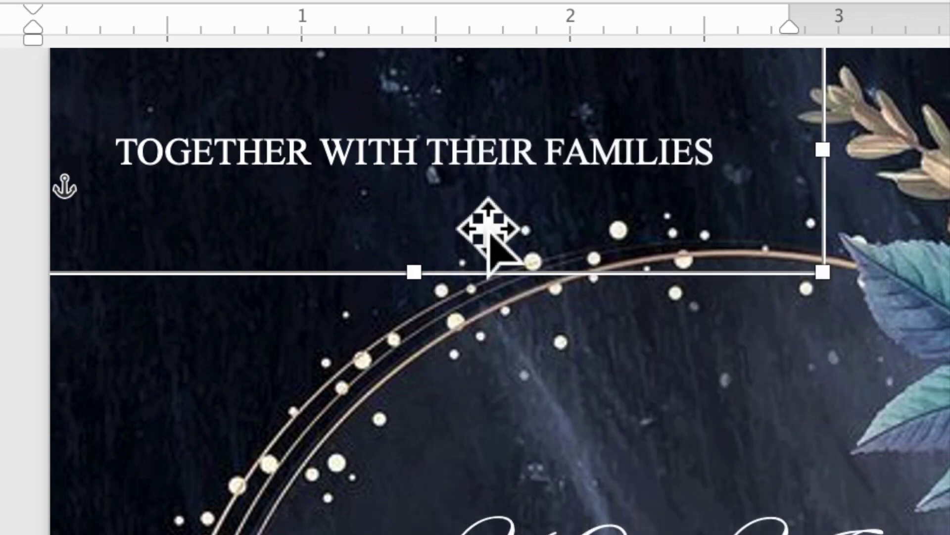
pyautogui.rightClick(448, 140)
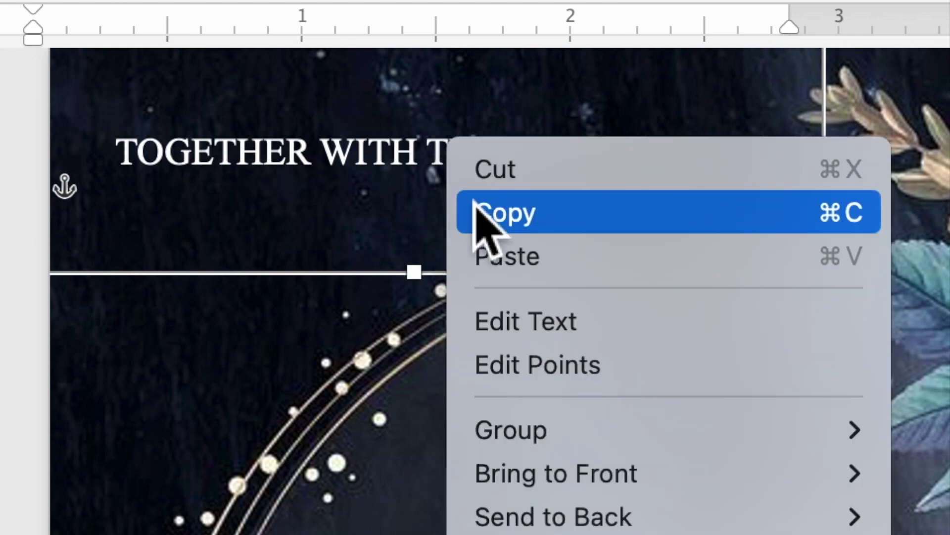
pyautogui.click(492, 256)
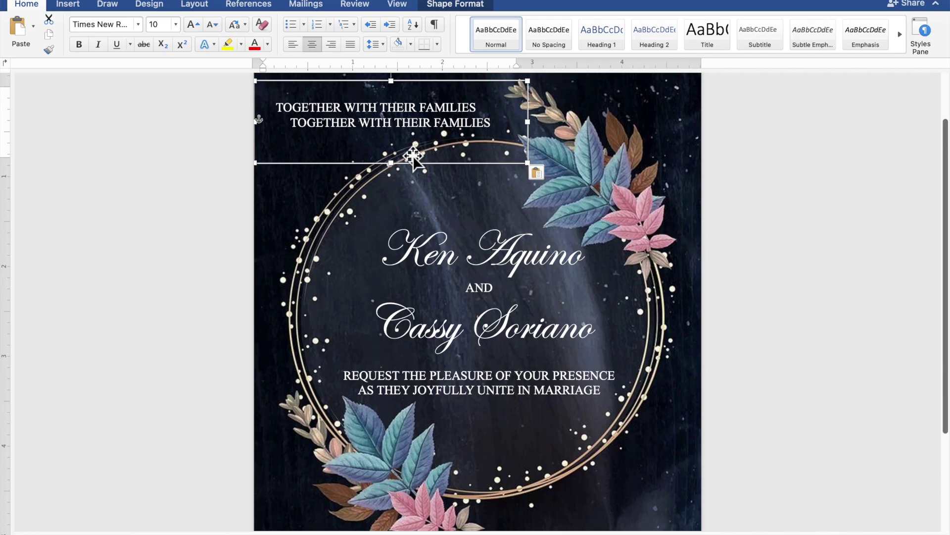
# Move the copy below the floral frame at the lower right and select its text
pyautogui.moveTo(406, 142); pyautogui.dragTo(563, 518)
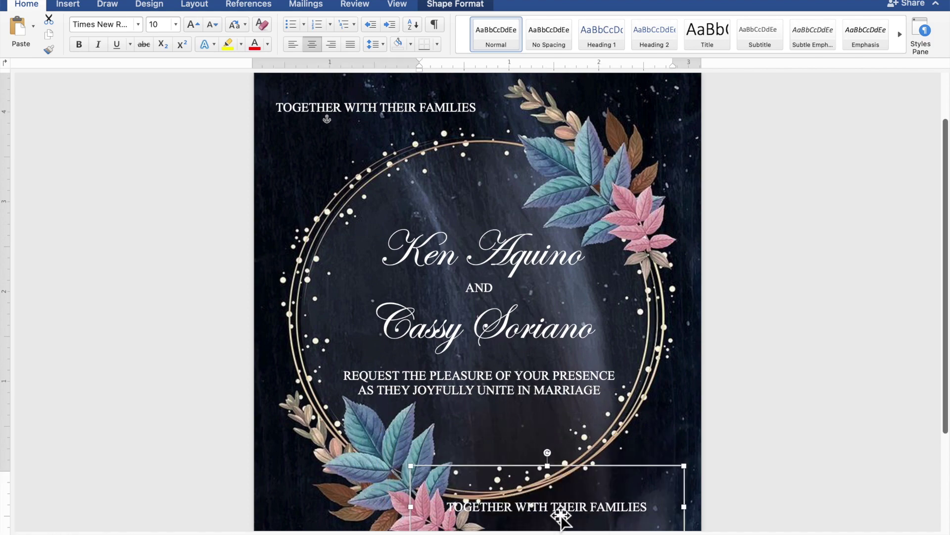
pyautogui.scroll(-5, 561, 517)
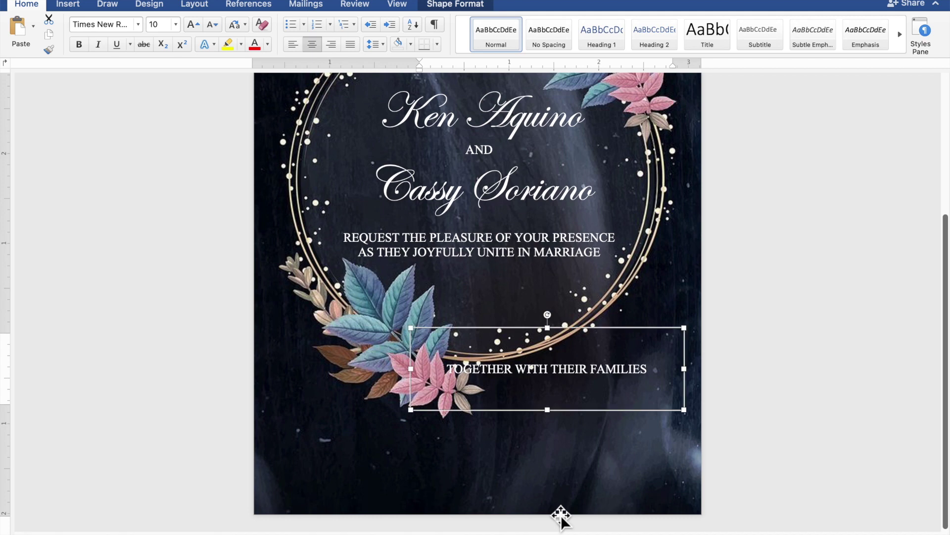
pyautogui.moveTo(589, 402)
pyautogui.mouseDown()
pyautogui.moveTo(596, 424)
pyautogui.moveTo(623, 435)
pyautogui.mouseUp()
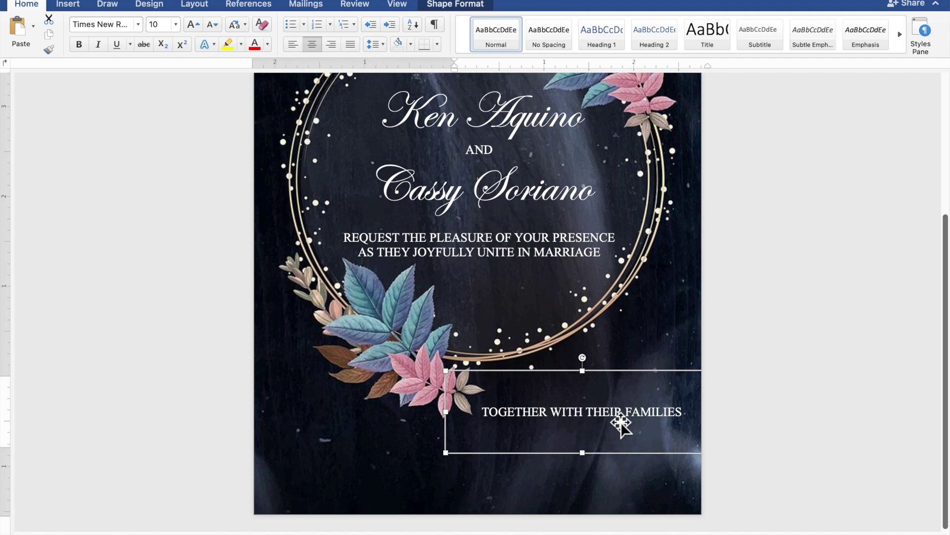
pyautogui.moveTo(687, 415); pyautogui.dragTo(518, 414)
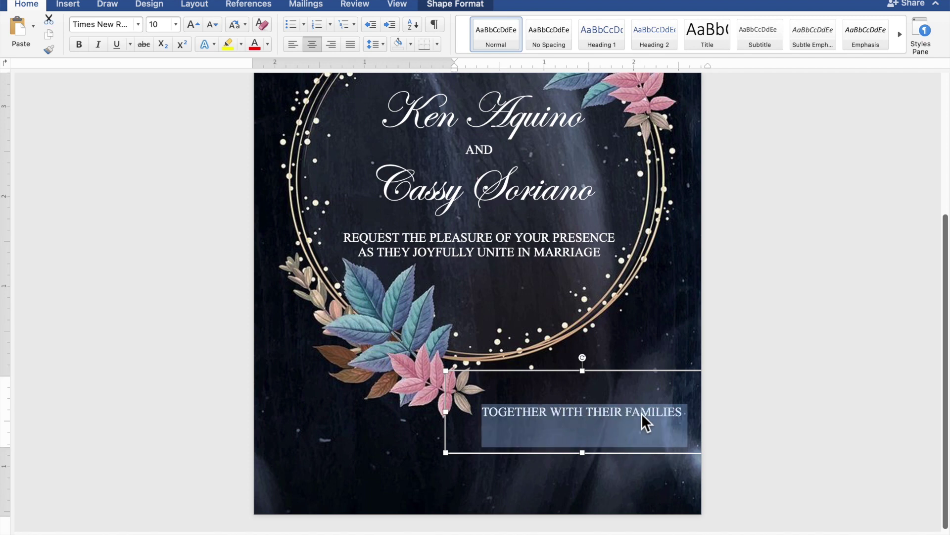
# Enter SUNDAY | DECEMBER 31, 2023, 10:00 IN THE MORNING, ST. THOMAS AQUINAS PARISH CHURCH, NGALDAN, PANGASINAN on separate lines
pyautogui.write('S')
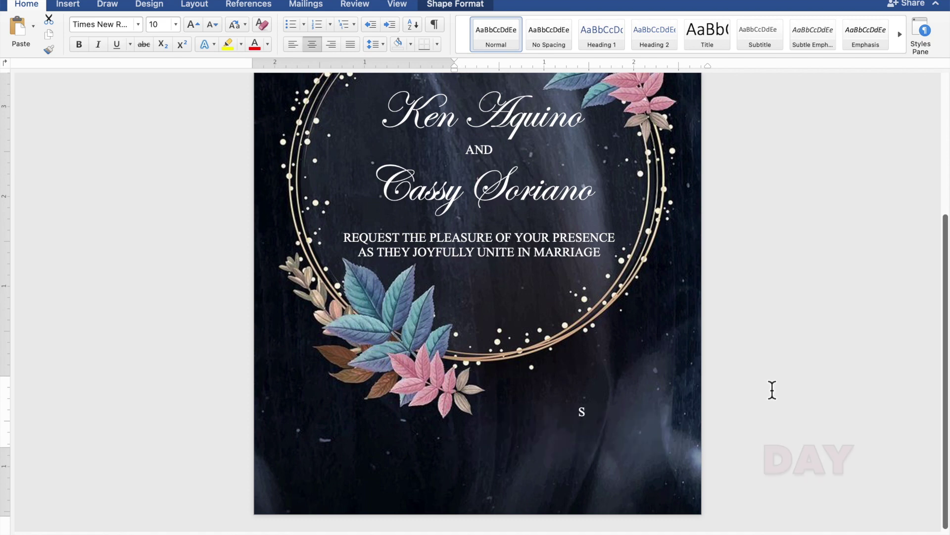
pyautogui.write('UND')
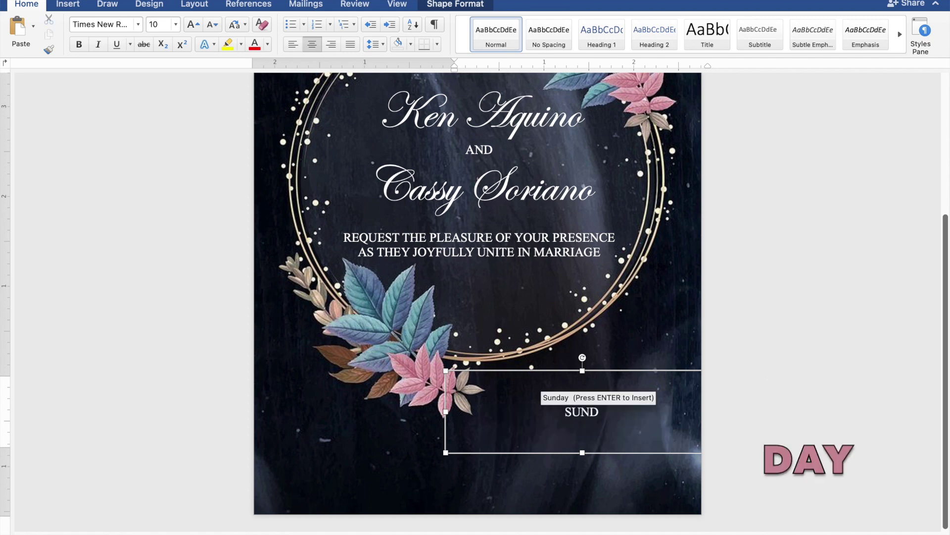
pyautogui.write('AY')
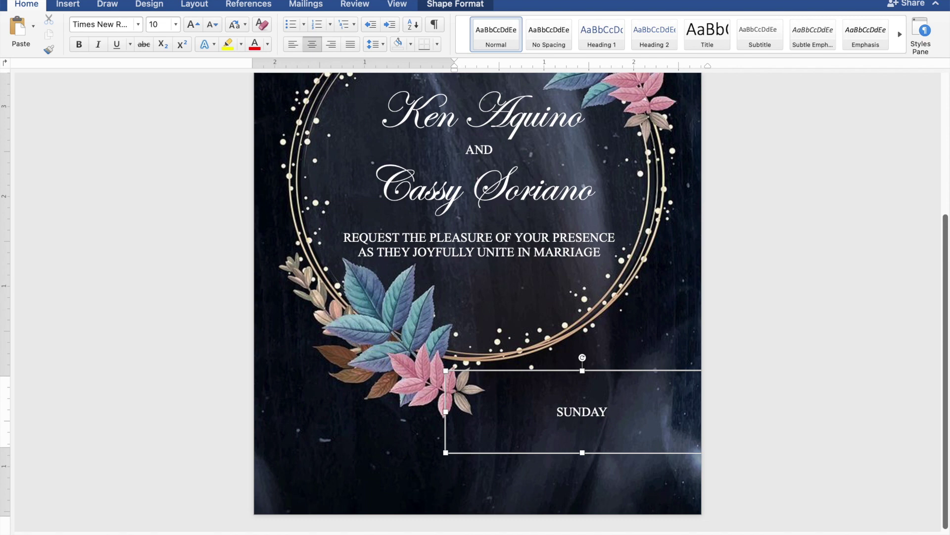
pyautogui.write(' | DECE')
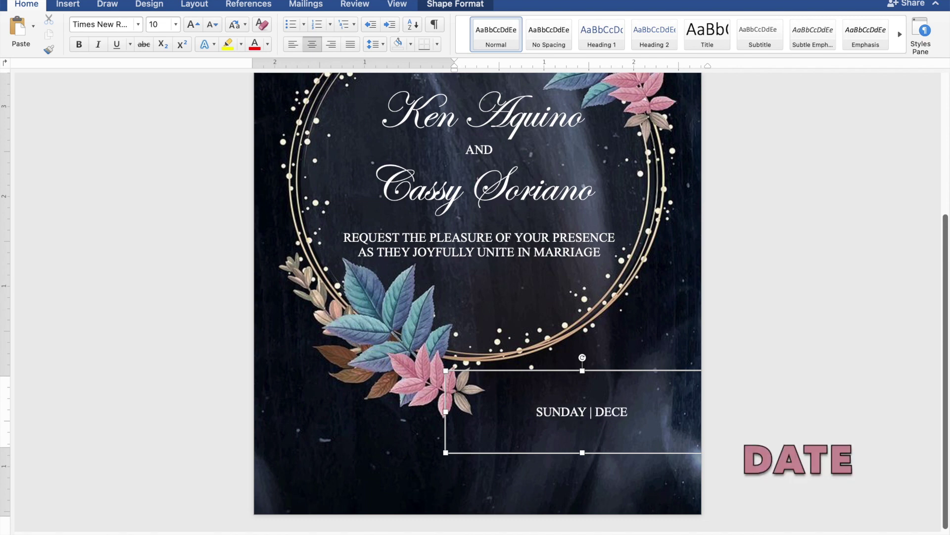
pyautogui.write('MBER 31, 2023')
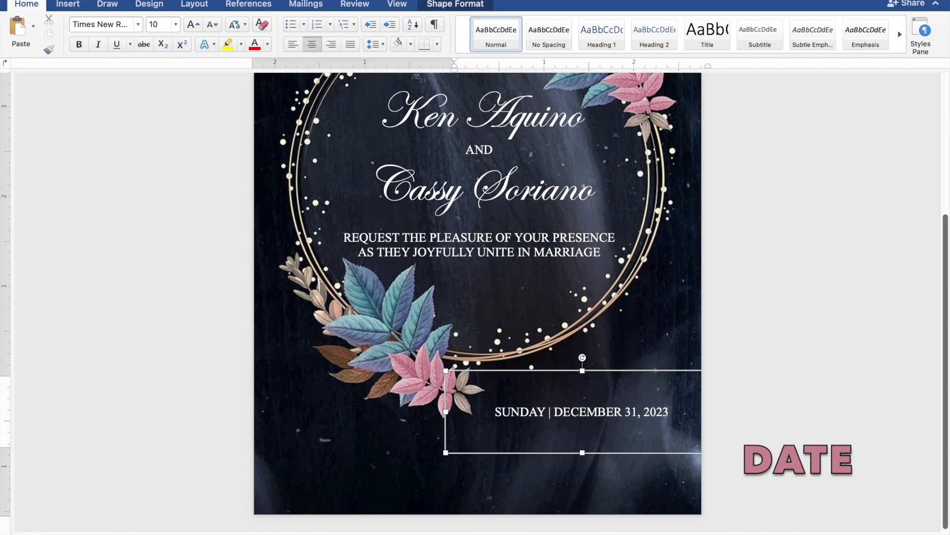
pyautogui.press('Return')
pyautogui.write('1')
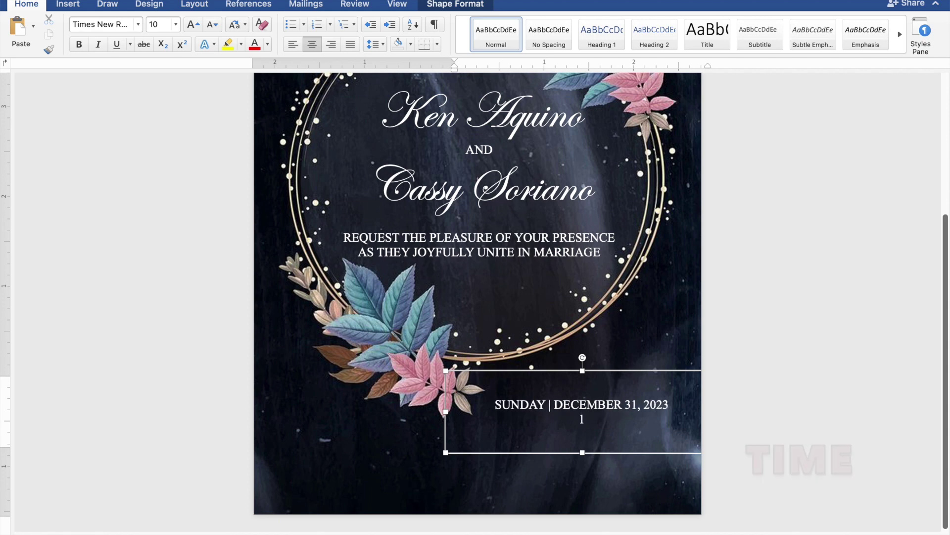
pyautogui.write('0:00 IN THE MORNING')
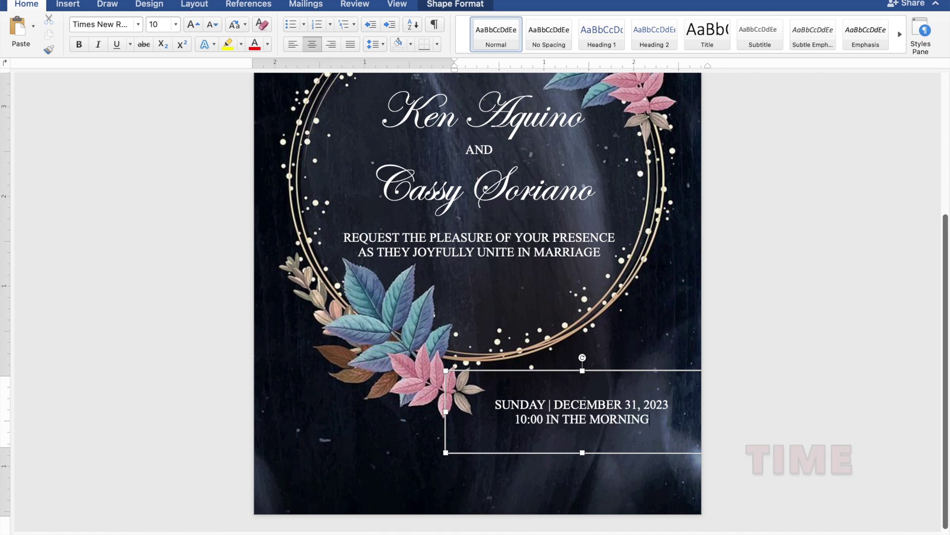
pyautogui.press('Return')
pyautogui.write('ST. THOMAS AQUINAS ')
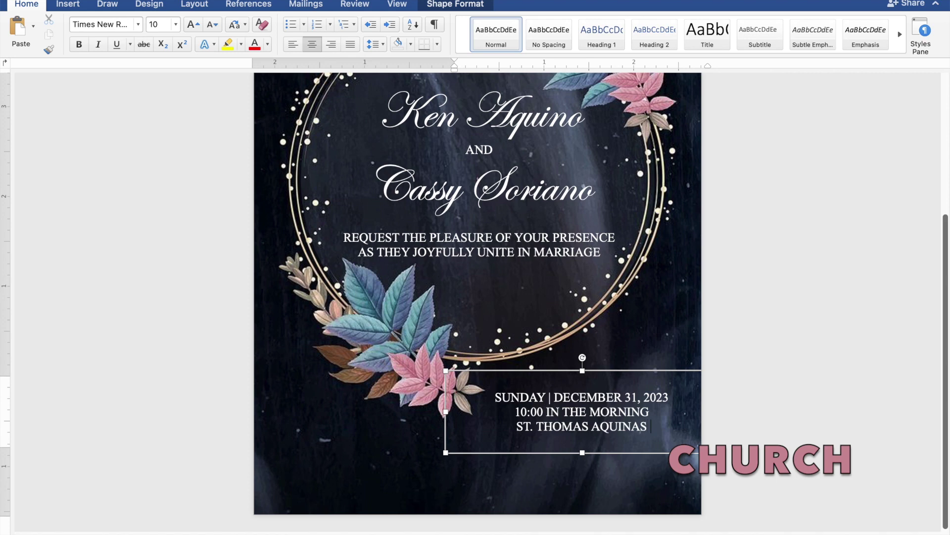
pyautogui.write('PARISH CHURCH')
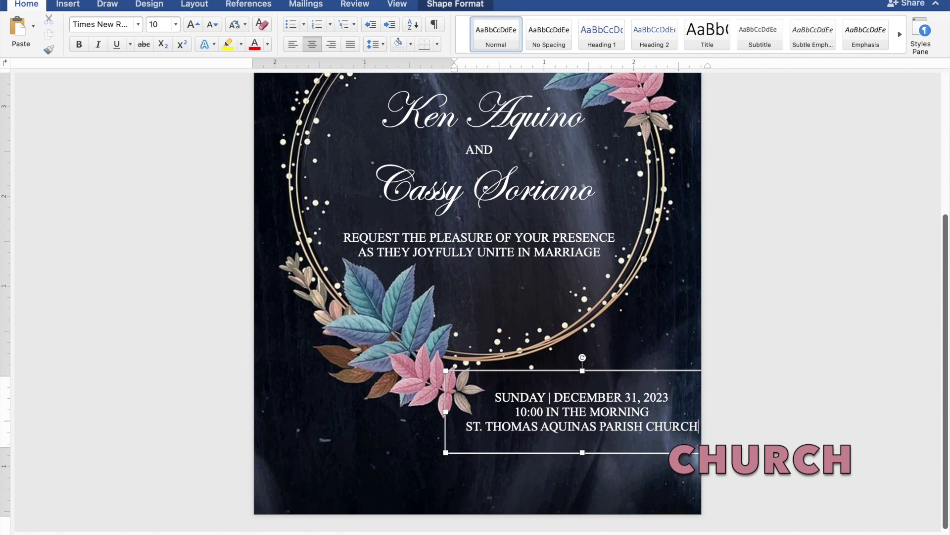
pyautogui.press('Return')
pyautogui.write('NGALDAN')
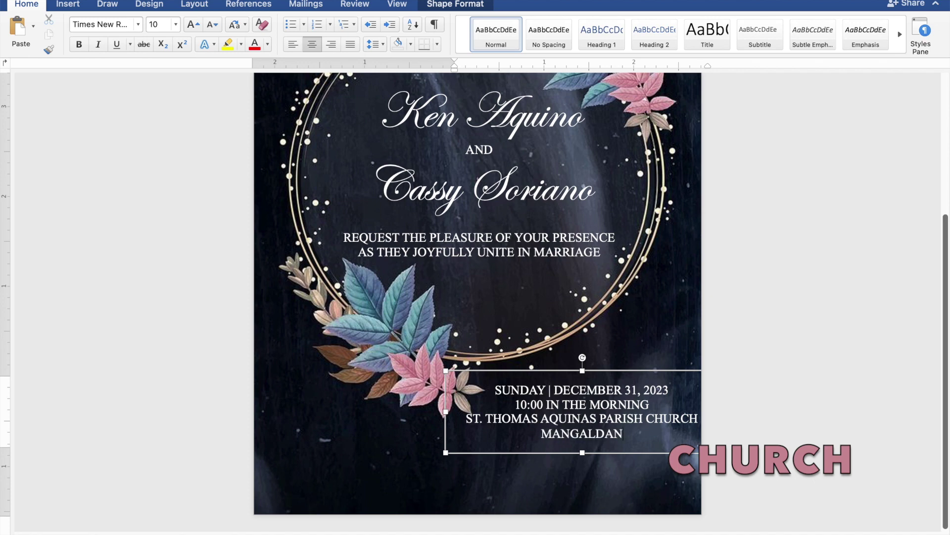
pyautogui.write(', PANGASINAN')
pyautogui.press('Return')
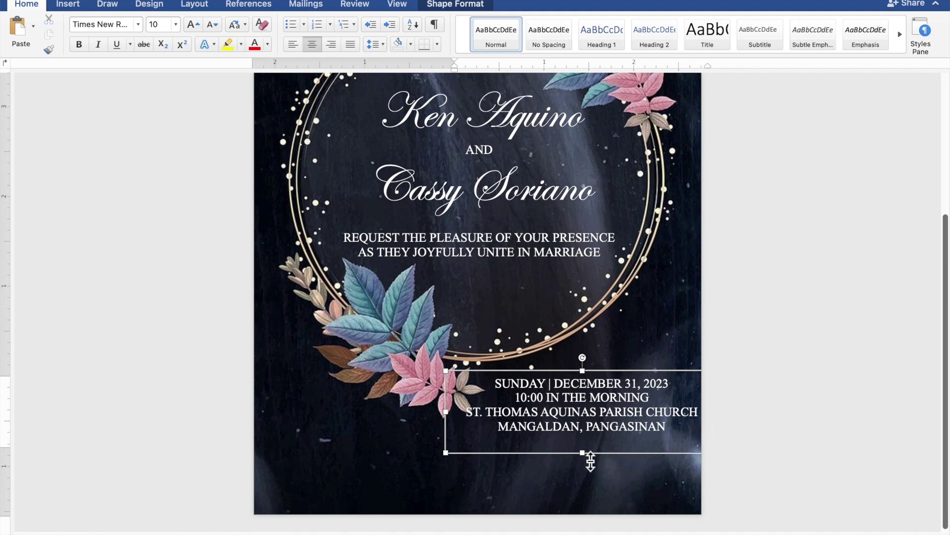
pyautogui.moveTo(582, 453); pyautogui.dragTo(593, 503)
pyautogui.write('Rece')
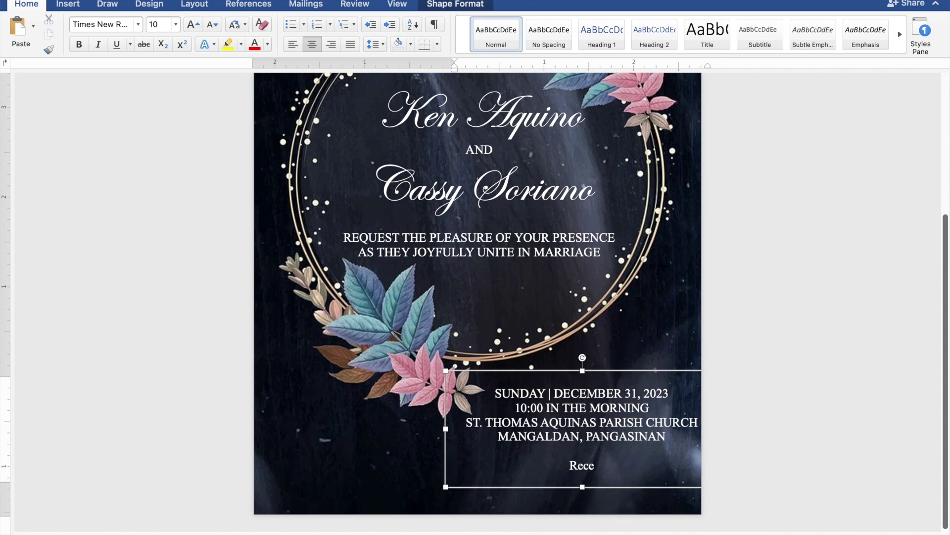
# Complete the line 'Reception to follow' and select it
pyautogui.write('ption ')
pyautogui.write('to follow')
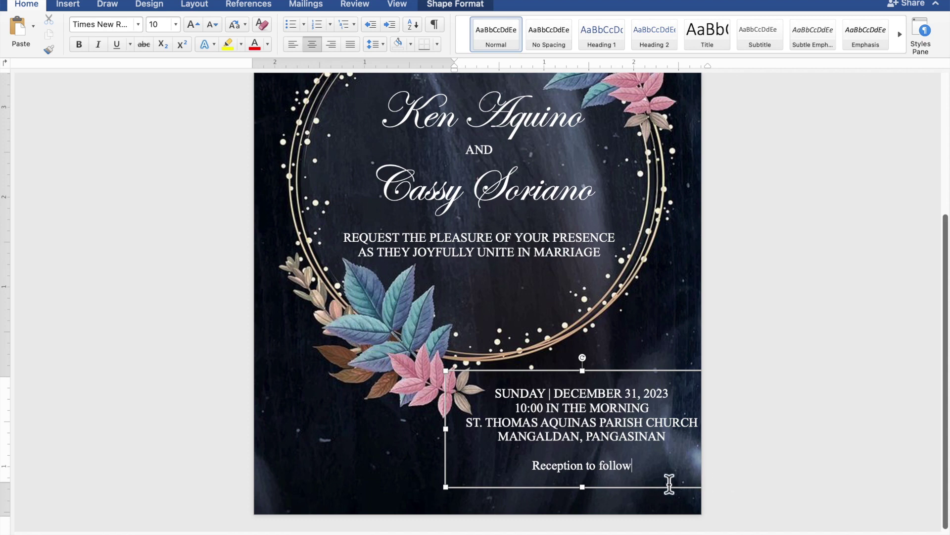
pyautogui.moveTo(642, 470); pyautogui.dragTo(551, 466)
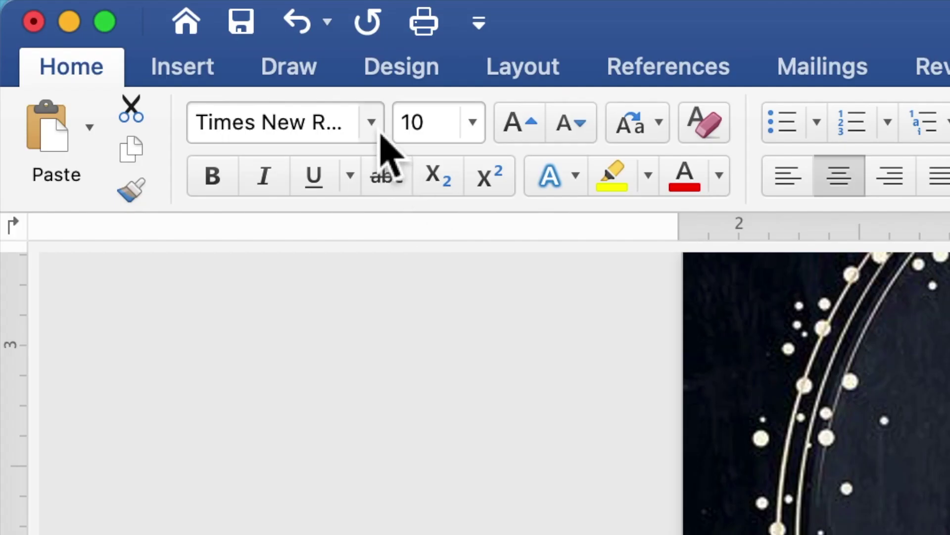
pyautogui.click(380, 130)
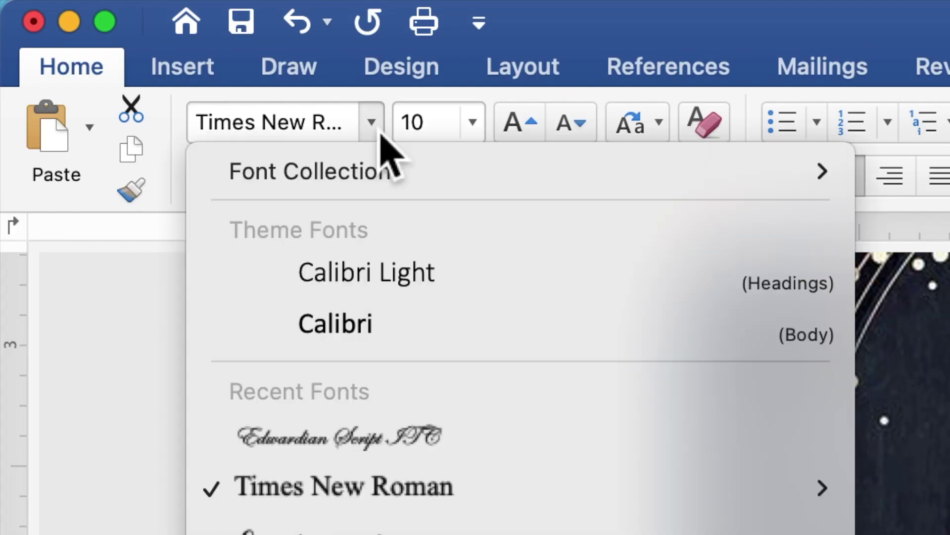
# Set 'Reception to follow' in Edwardian Script ITC at 20 pt and move the details box lower
pyautogui.click(353, 443)
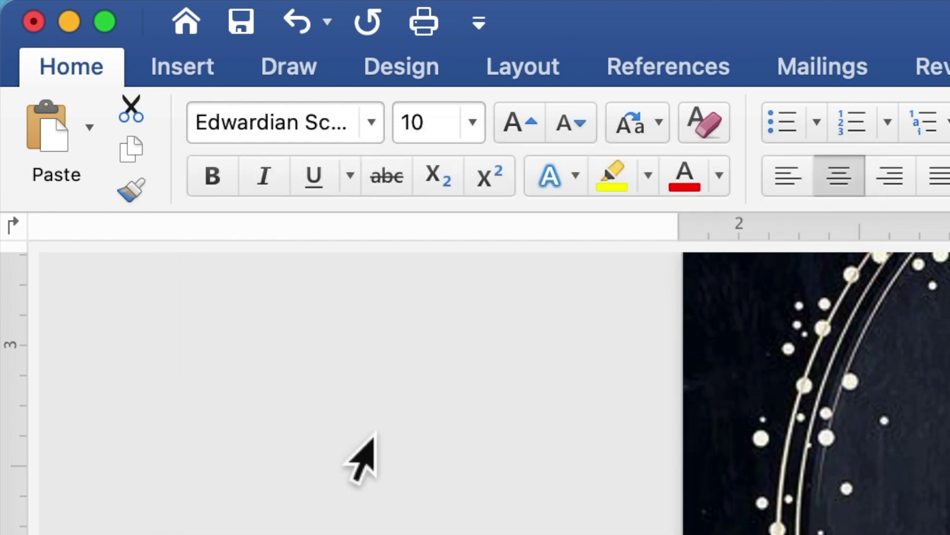
pyautogui.moveTo(434, 131); pyautogui.dragTo(407, 134)
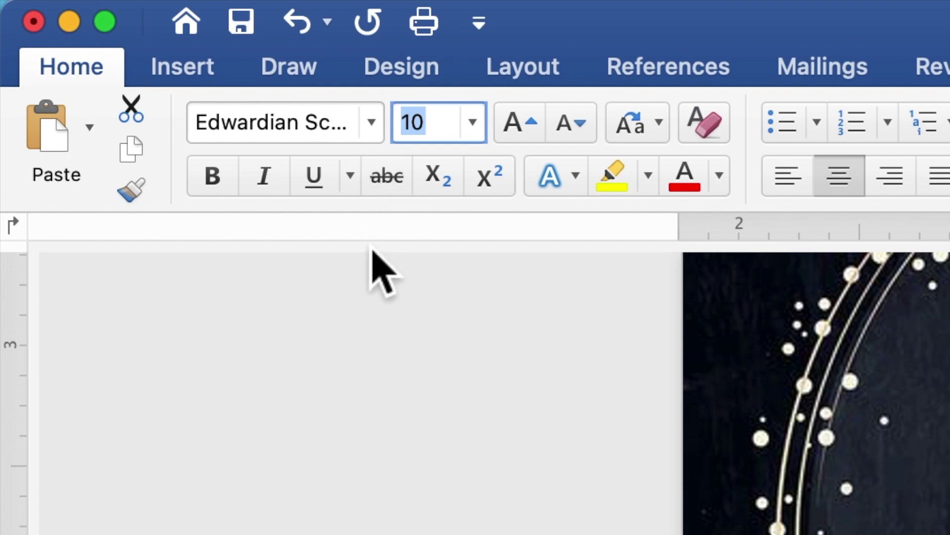
pyautogui.write('20')
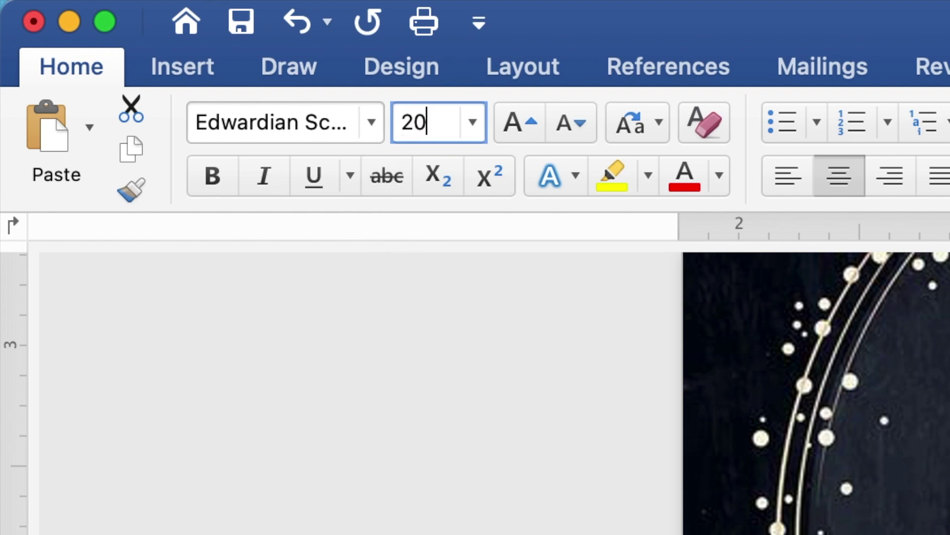
pyautogui.press('Return')
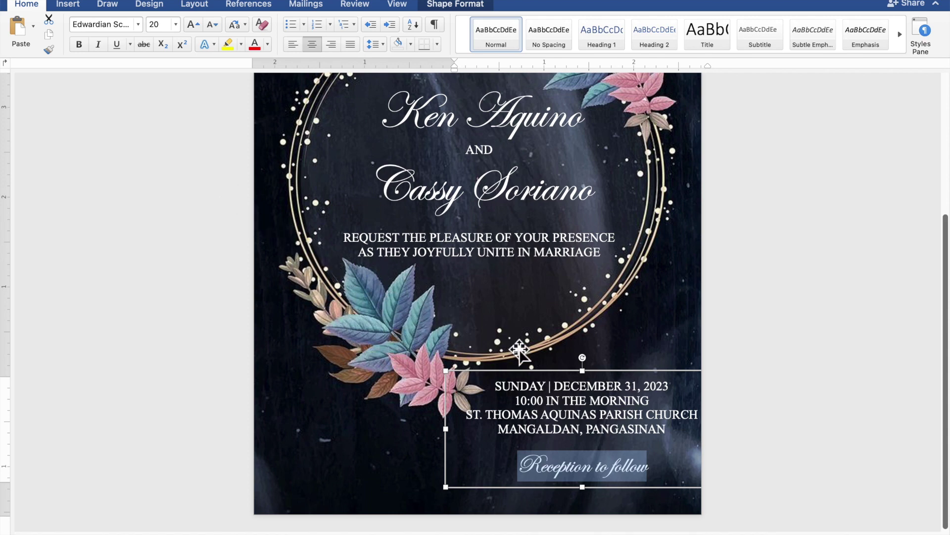
pyautogui.click(606, 378)
pyautogui.moveTo(606, 378); pyautogui.dragTo(604, 398)
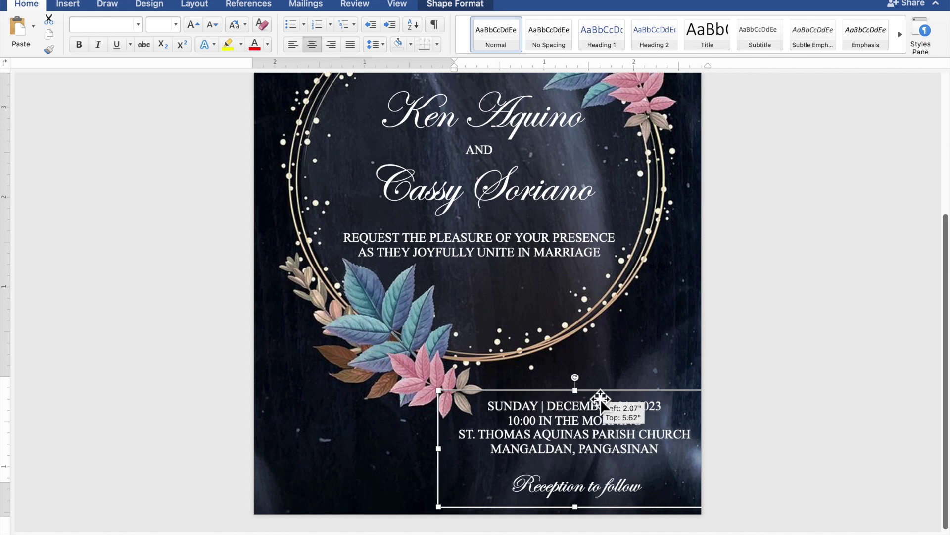
# Nudge the date and venue box slightly left, then deselect it to view the finished invitation
pyautogui.moveTo(604, 398); pyautogui.dragTo(599, 399)
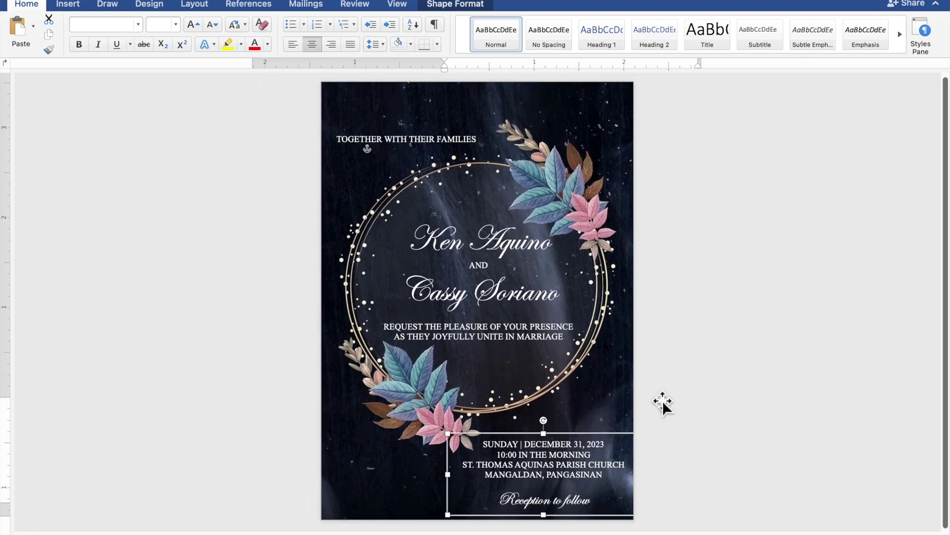
pyautogui.click(827, 331)
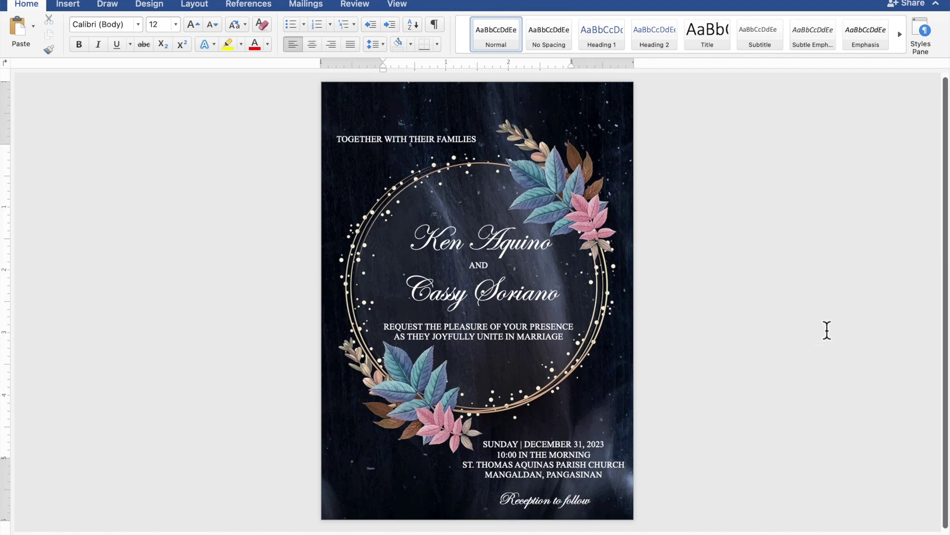